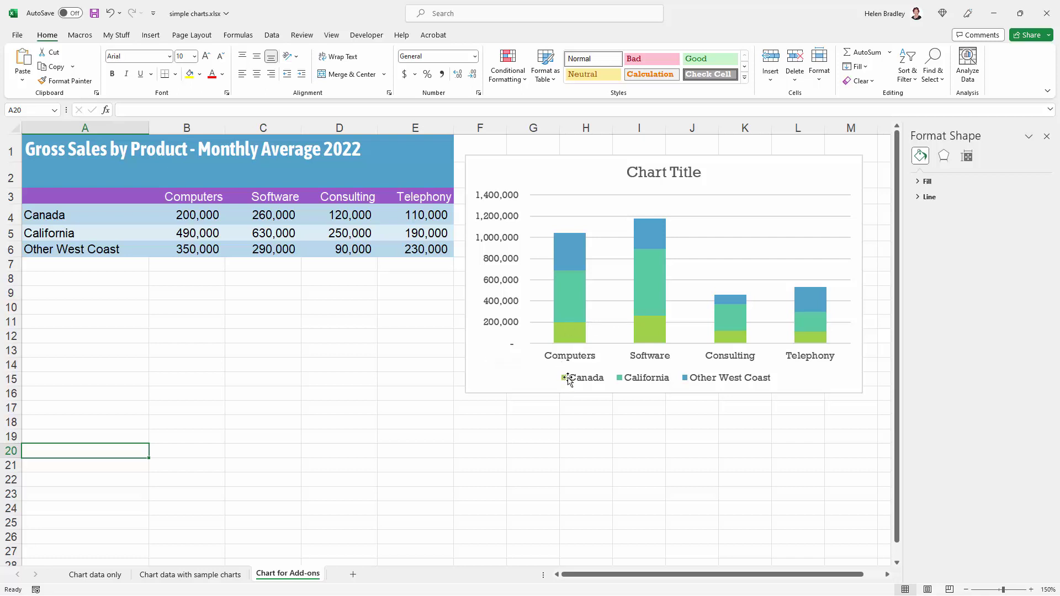
Step: Switch rows and columns so Canada, California and Other West Coast are the columns, with products stacked
click(573, 312)
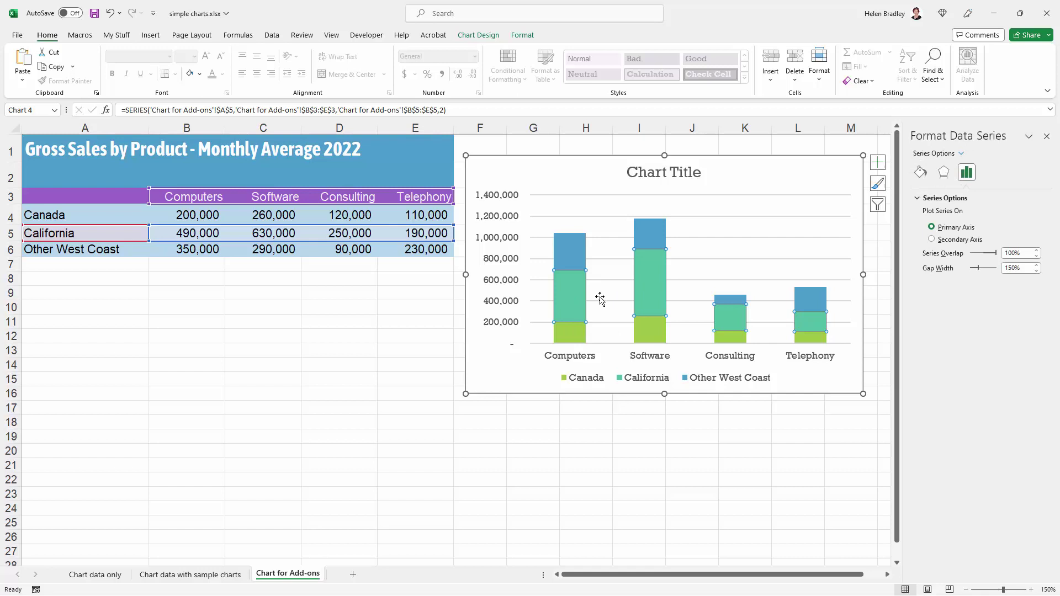
click(478, 35)
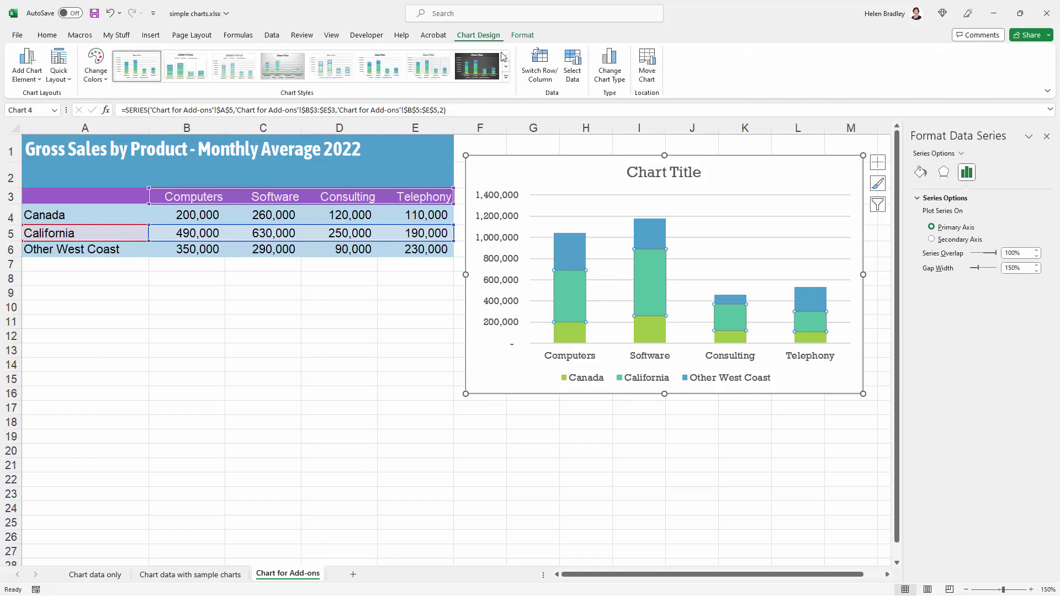
click(542, 70)
click(542, 70)
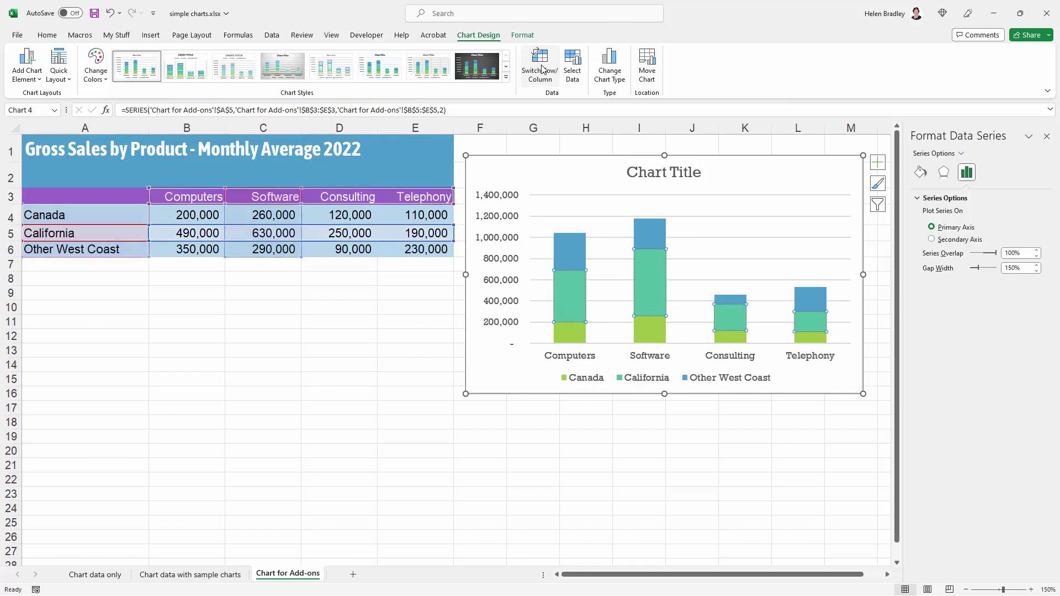
click(542, 69)
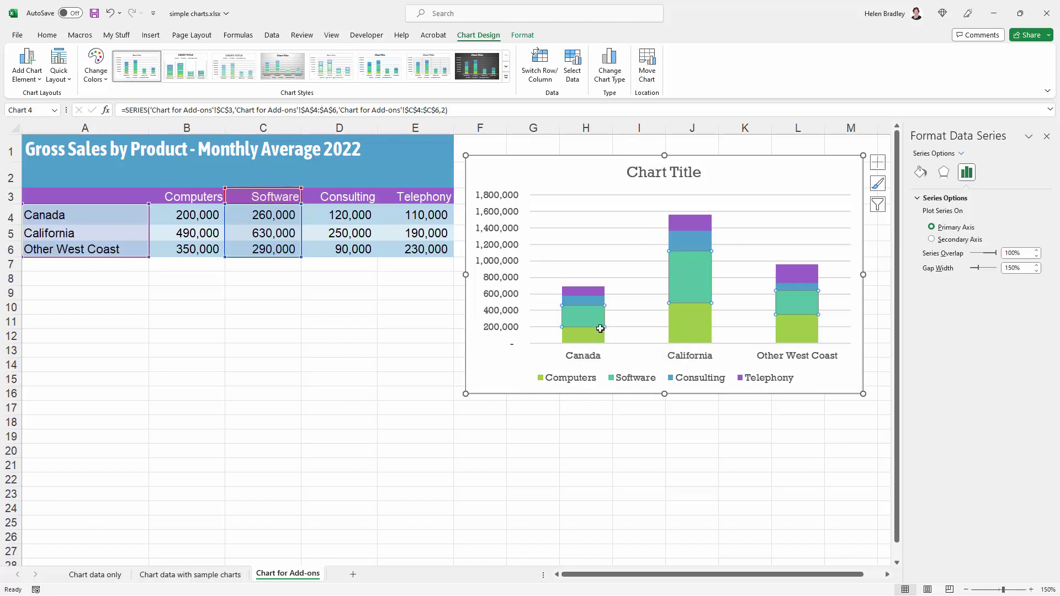
Step: Lower the data series Gap Width from 150% to 56% in Format Data Series
mouse_move(605, 334)
click(598, 338)
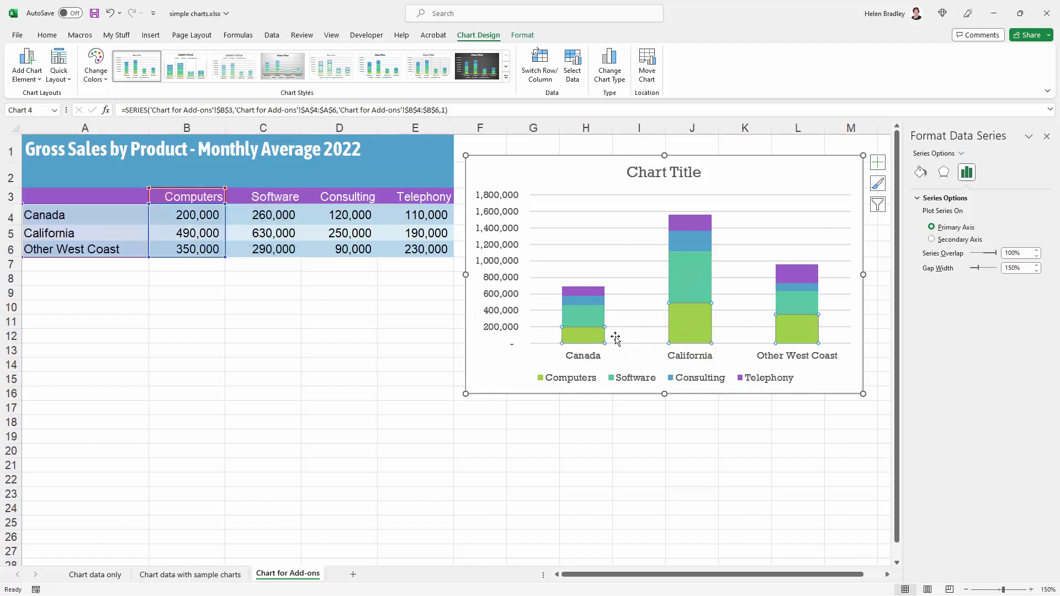
click(701, 227)
right_click(695, 225)
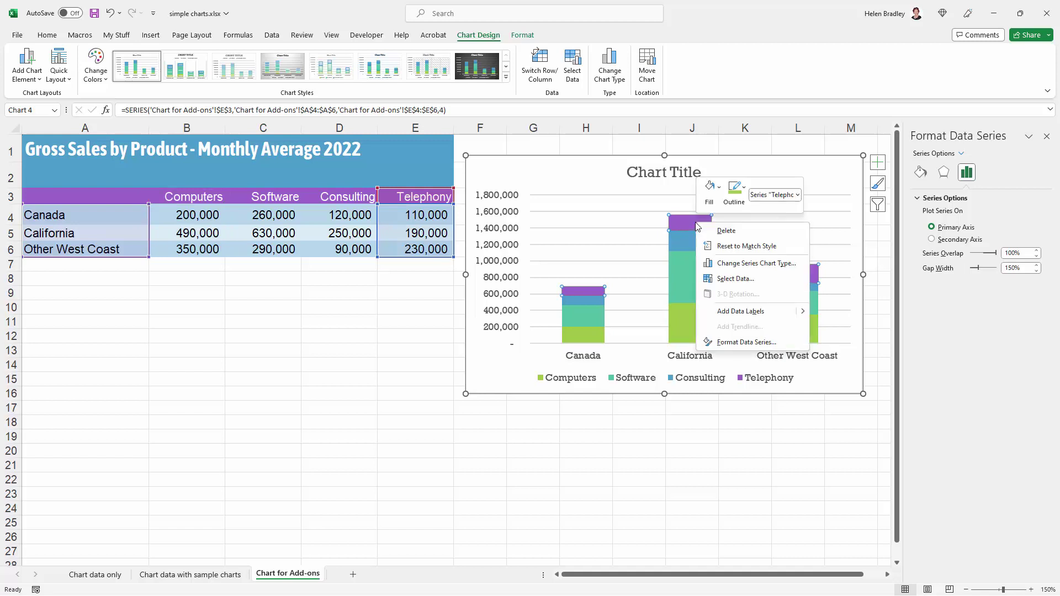
click(741, 343)
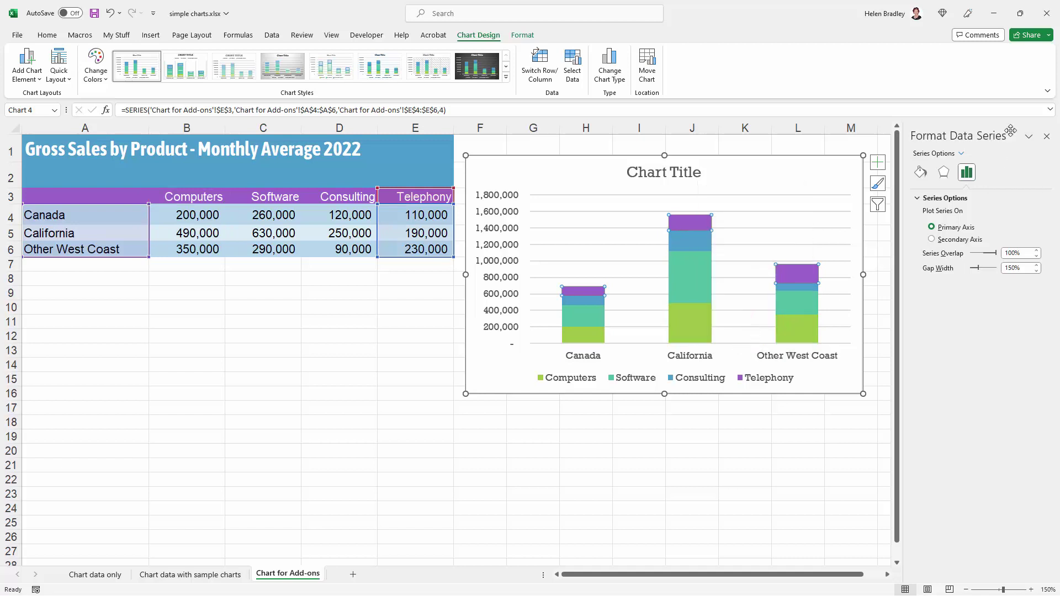
click(1020, 268)
key(Down)
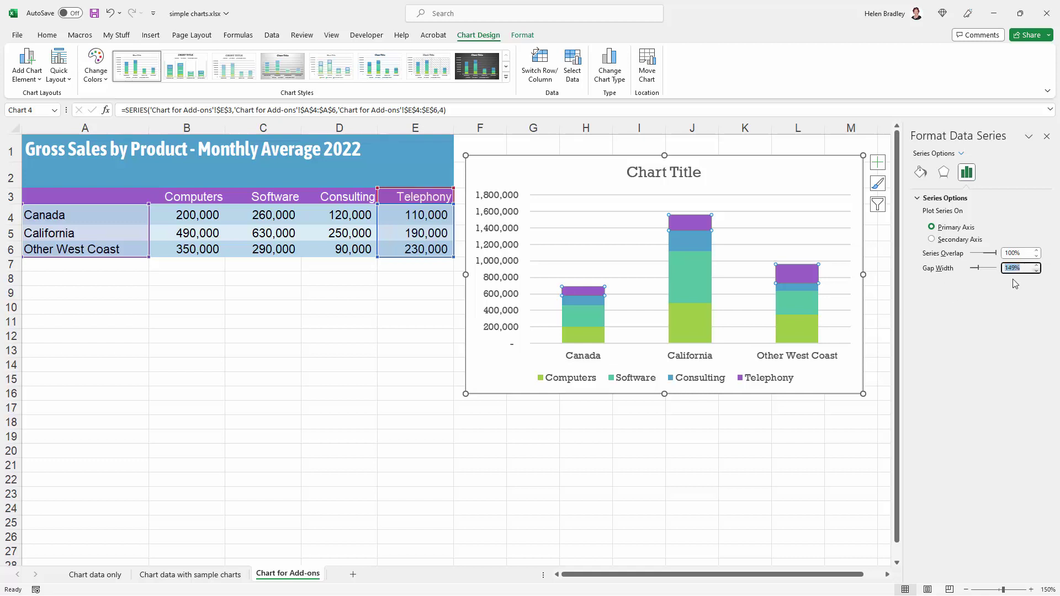
key(Down)
key(Down)
key(Down)
key(Down)
key(Down)
key(Down)
key(Down)
key(Down)
key(Down)
key(Down)
key(Down)
key(Down)
key(Down)
key(Down)
key(Down)
key(Down)
key(Down)
key(Down)
key(Down)
key(Down)
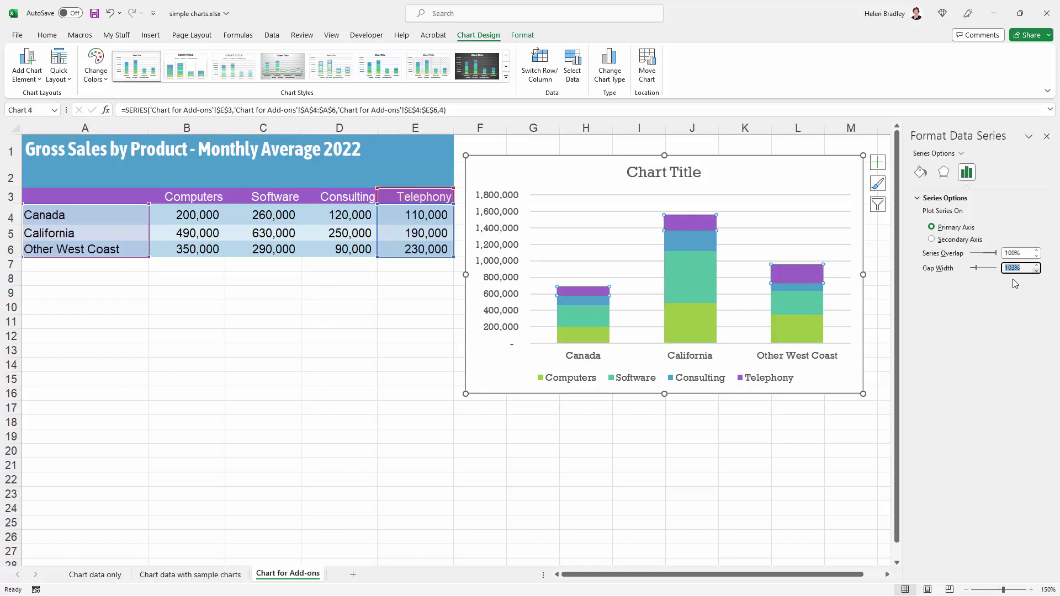
key(Down)
key(Down)
key(Down)
key(Down)
key(Down)
key(Down)
key(Down)
key(Down)
key(Down)
key(Down)
key(Down)
key(Down)
key(Down)
key(Down)
key(Down)
key(Down)
key(Down)
key(Down)
key(Down)
key(Down)
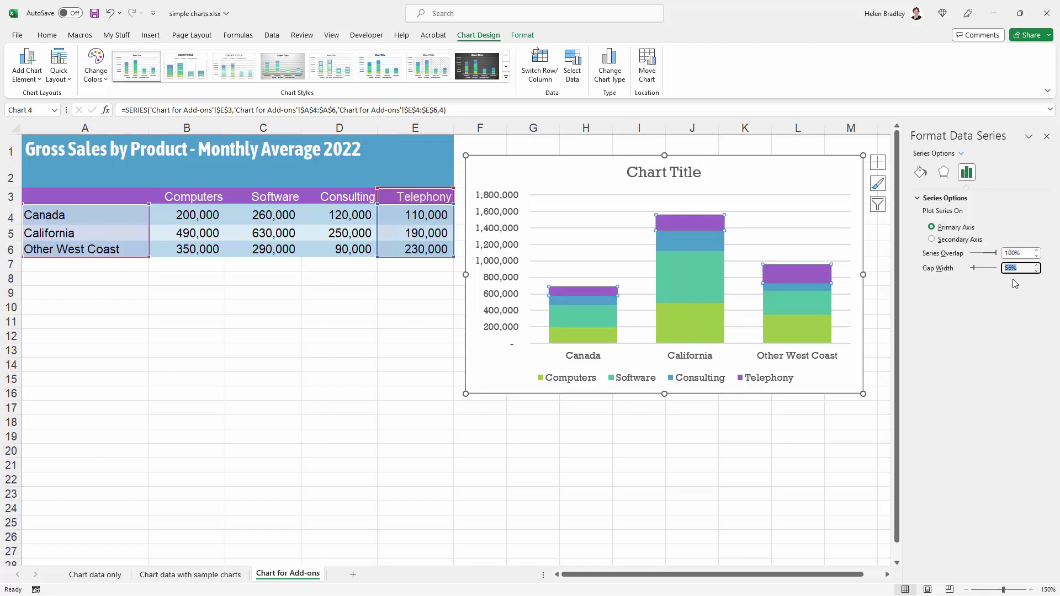
Step: Link the chart title to cell A1 with the formula =A1
click(828, 450)
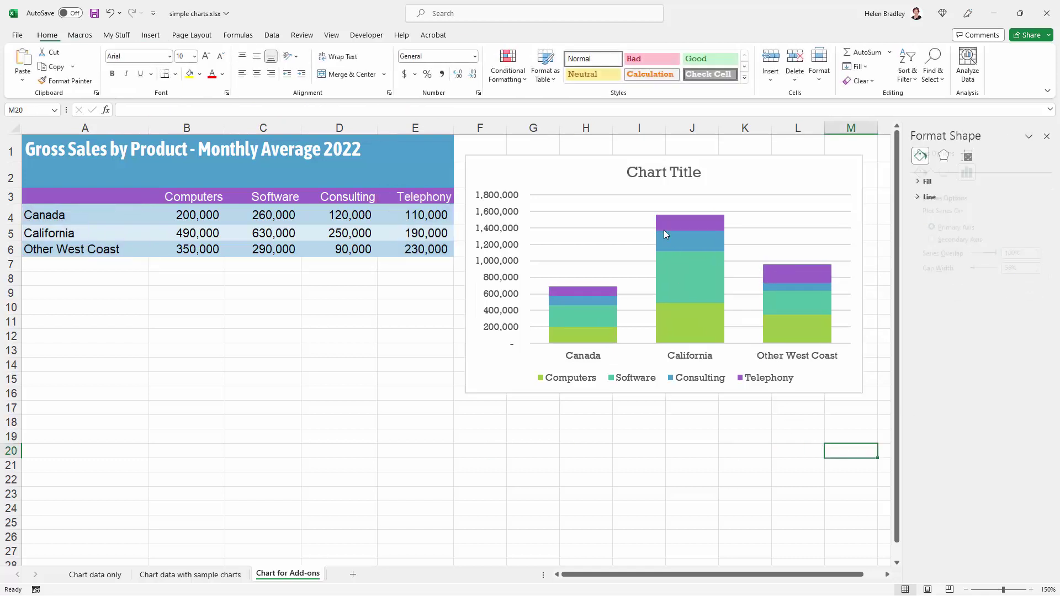
click(663, 175)
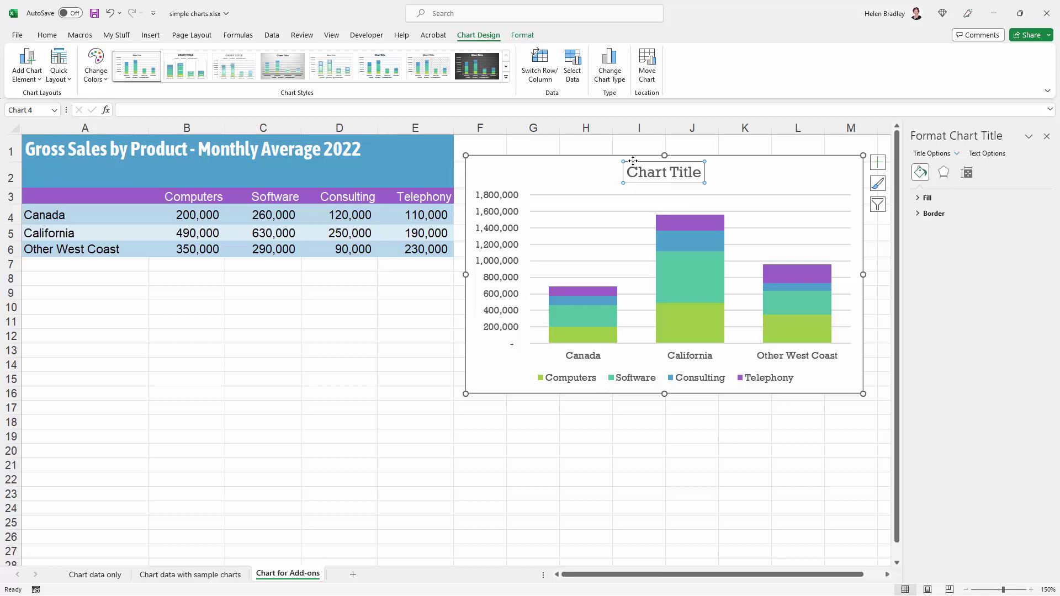
click(146, 108)
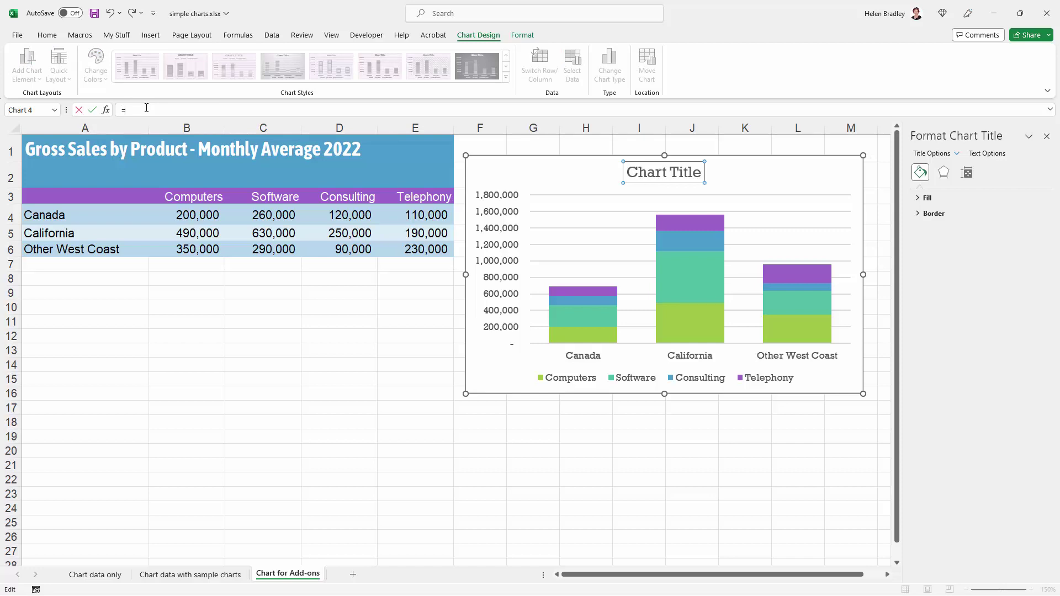
text(=)
click(30, 150)
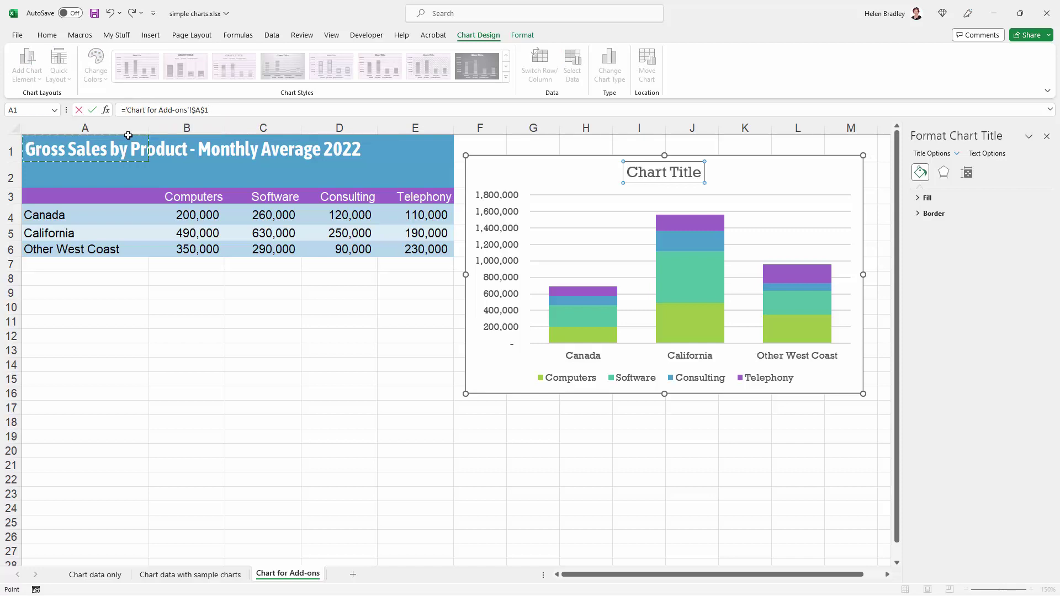
key(Return)
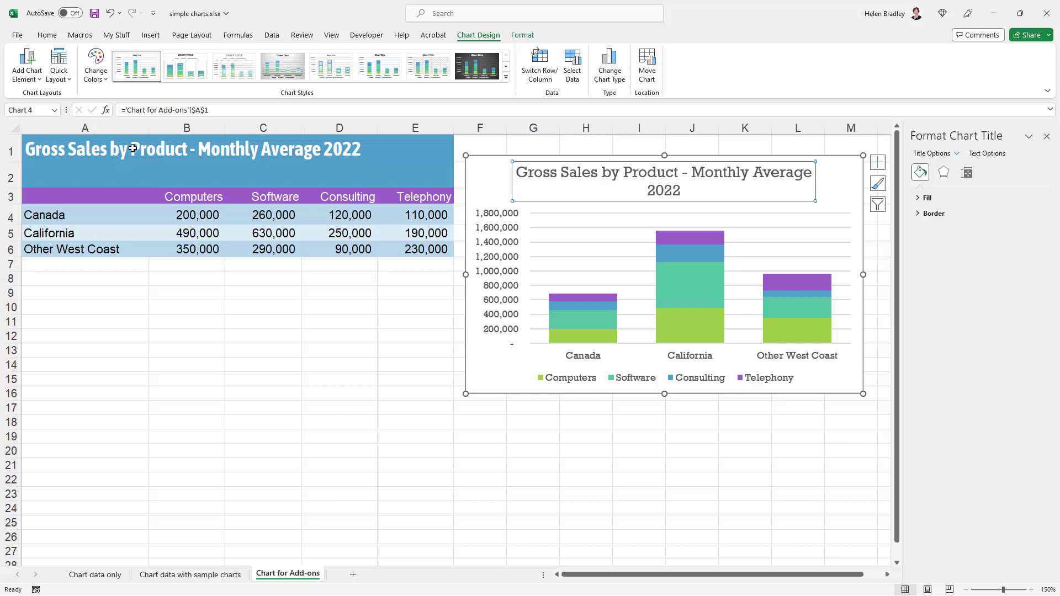
Step: Change the year in the A1 heading to 2023
click(82, 148)
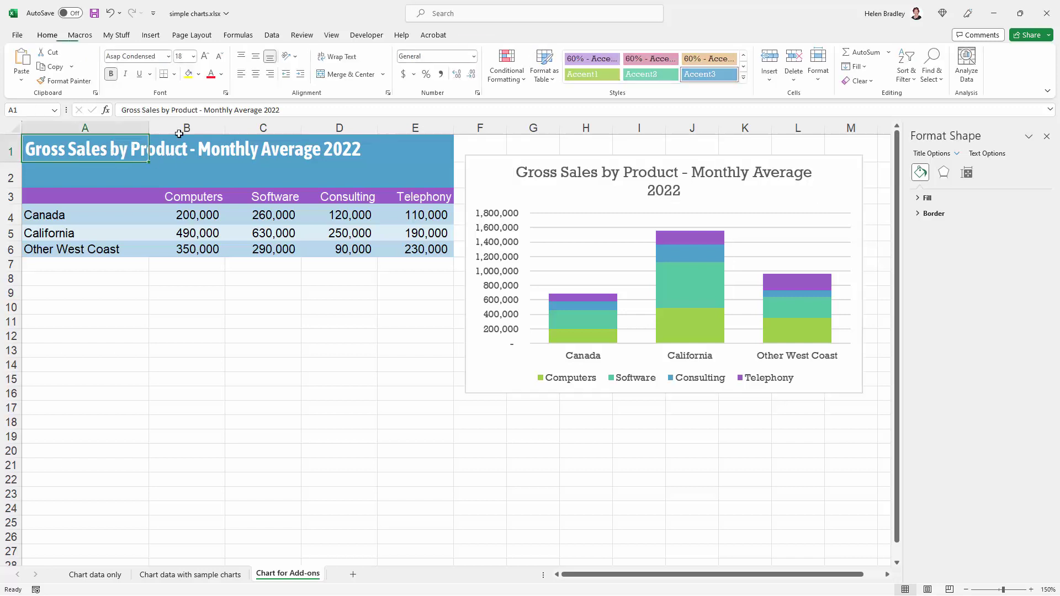
click(294, 109)
key(BackSpace)
text(3)
key(Return)
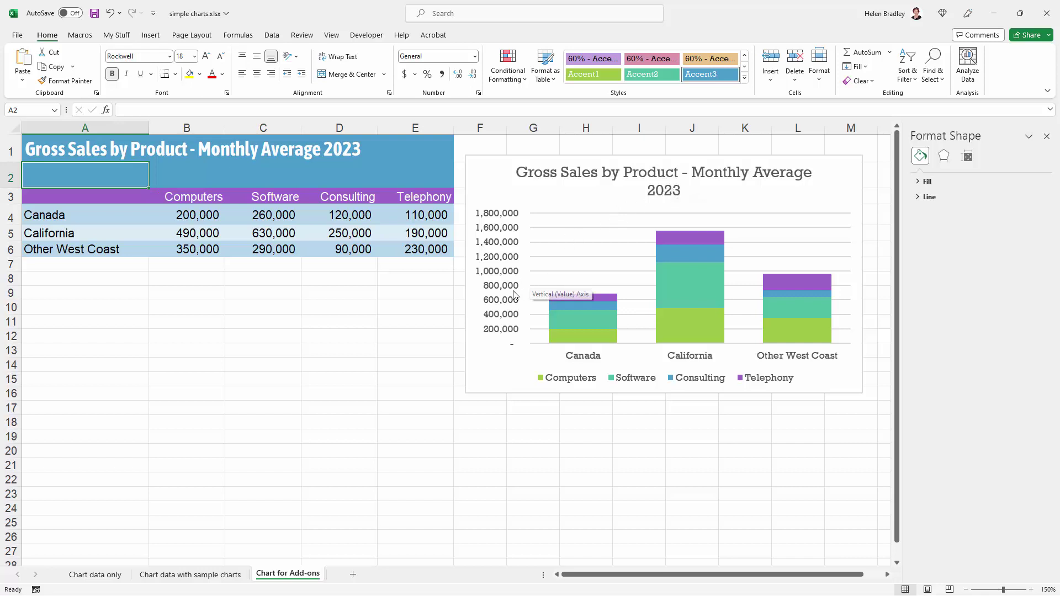
Step: Set the chart title and vertical axis labels to Asap Condensed
click(592, 166)
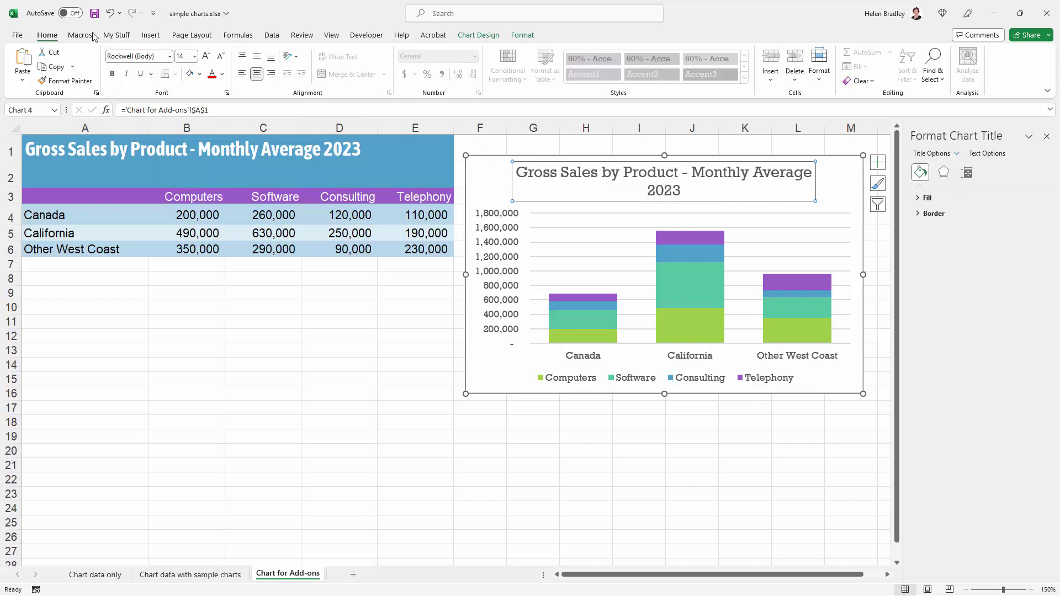
click(169, 56)
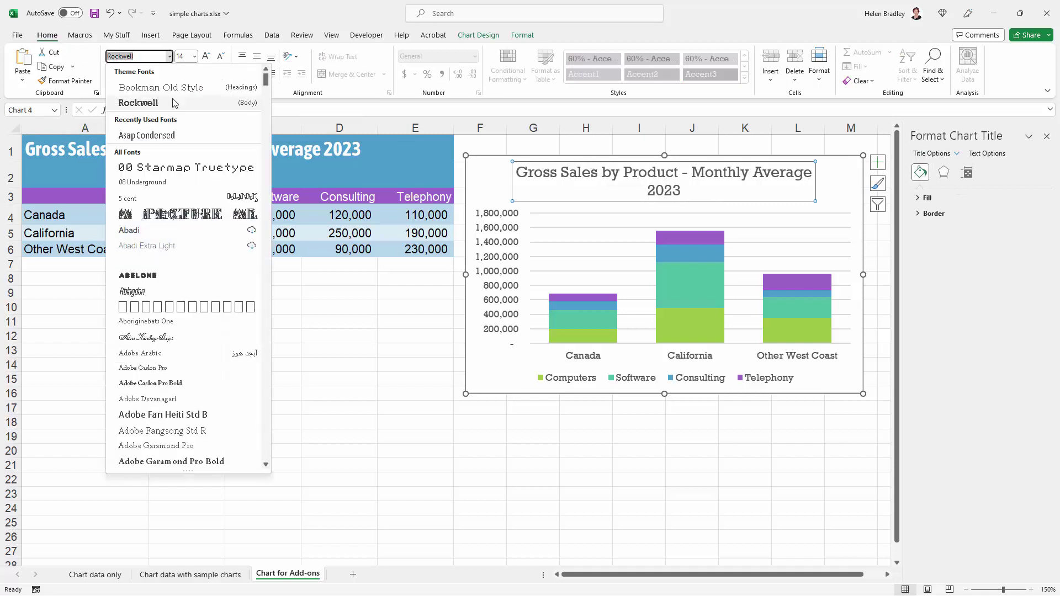
click(156, 135)
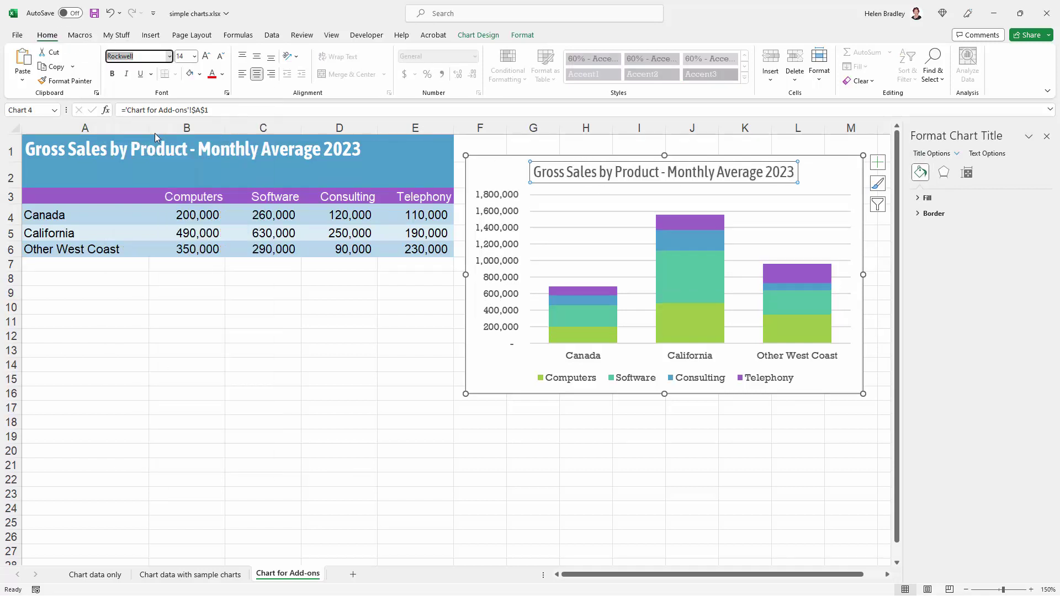
click(511, 264)
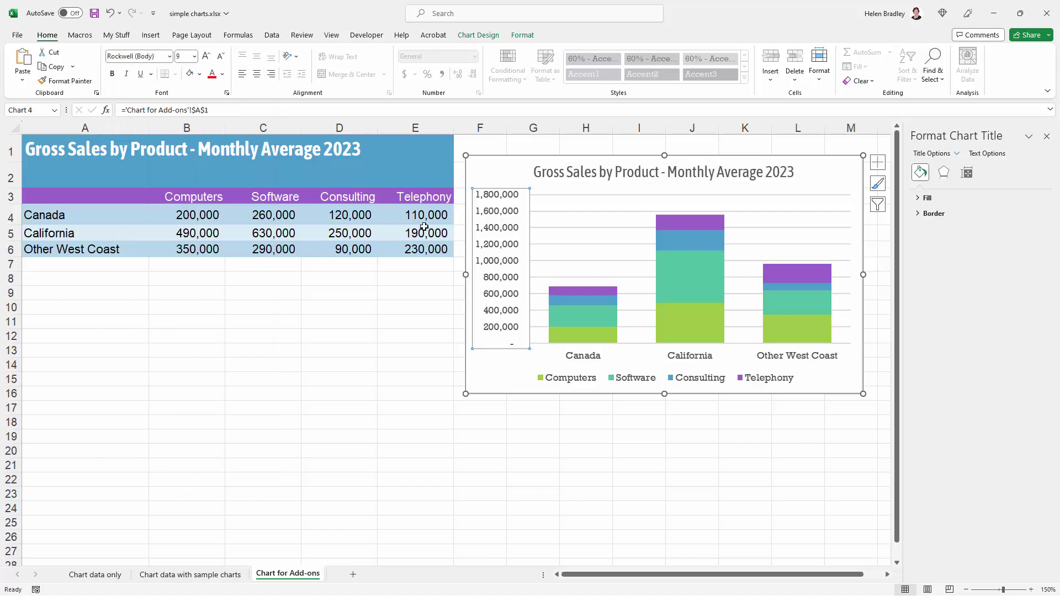
click(170, 56)
click(141, 136)
Step: Set the legend and horizontal region labels to Asap Condensed
click(585, 377)
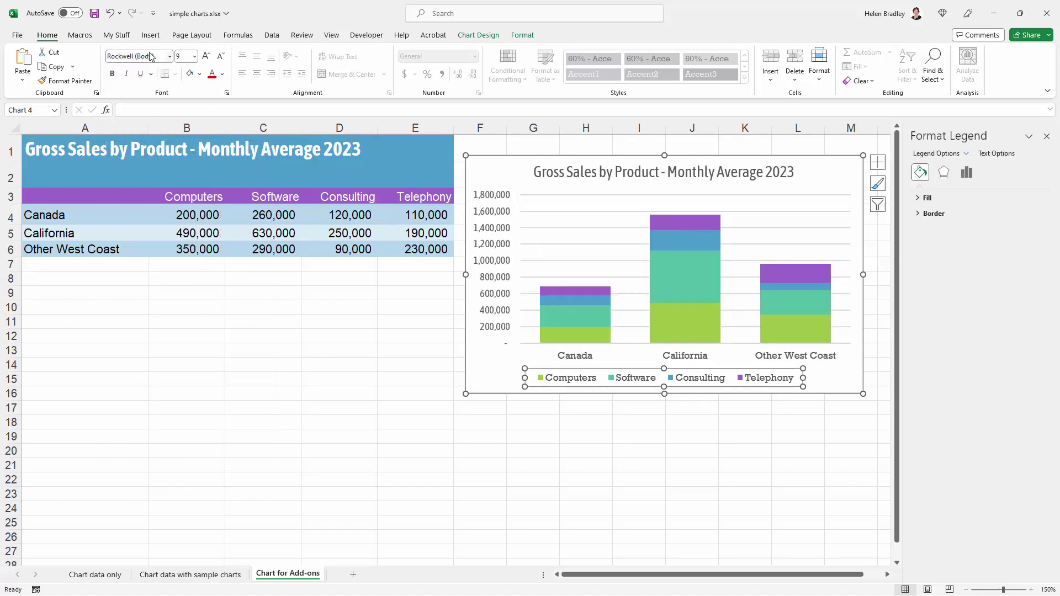
click(169, 57)
click(146, 136)
click(564, 356)
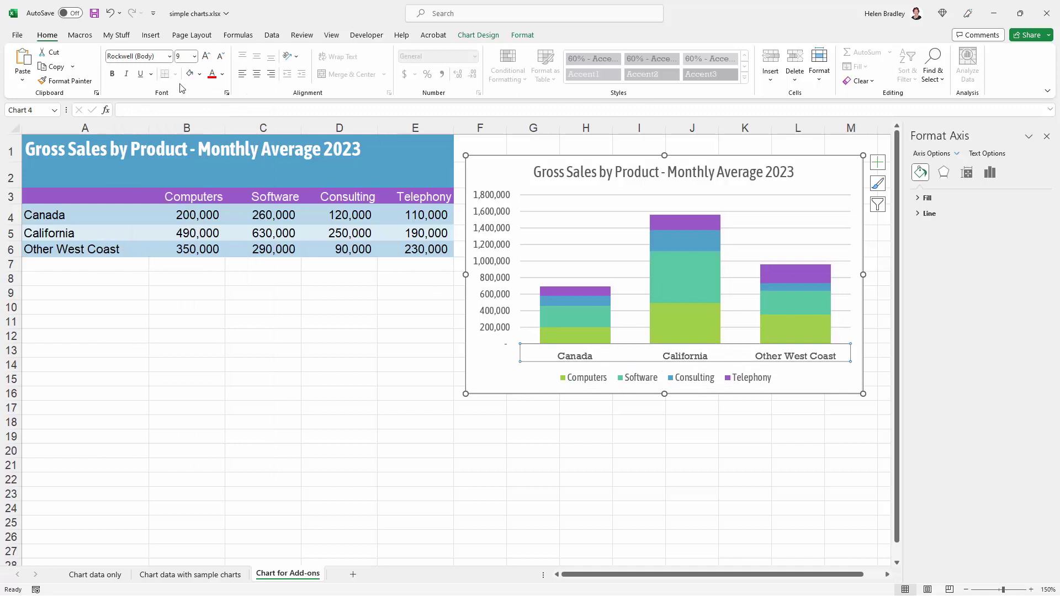
click(169, 56)
click(147, 137)
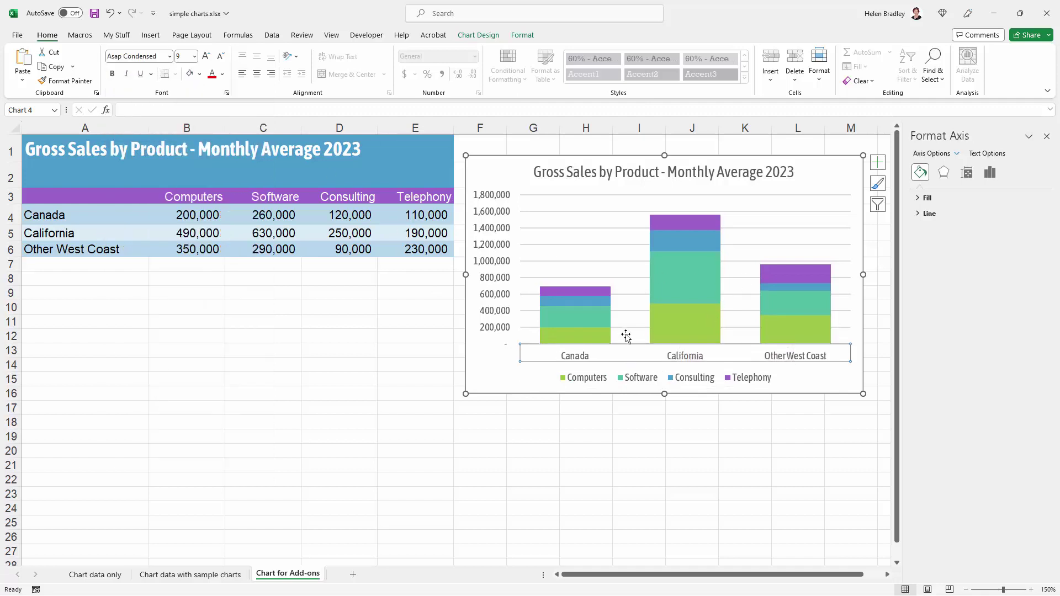
click(496, 321)
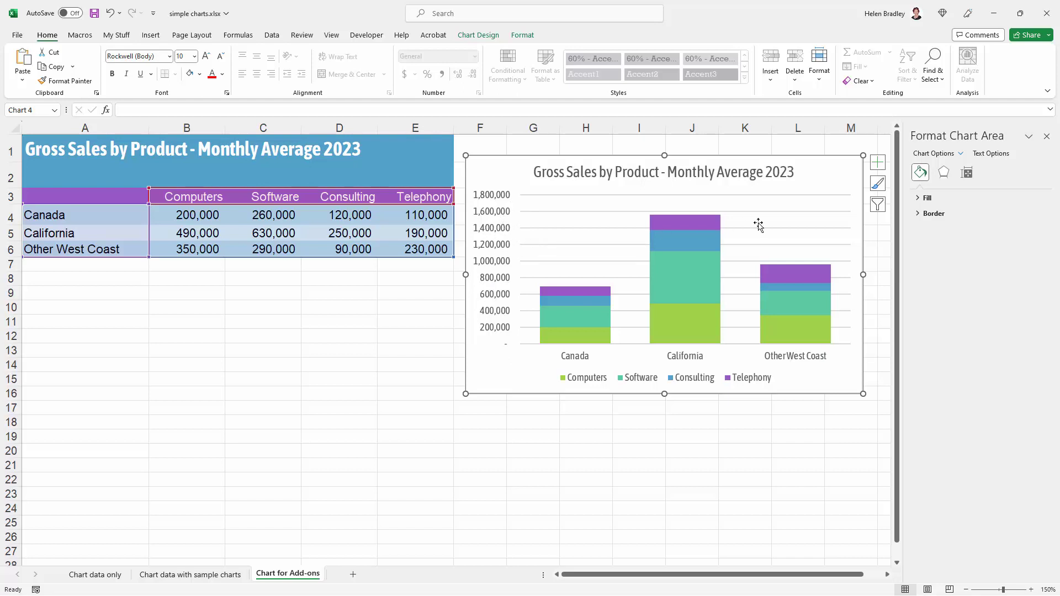
Step: Add axis titles: Dollars on the vertical axis, Geographical Regions on the horizontal
click(878, 162)
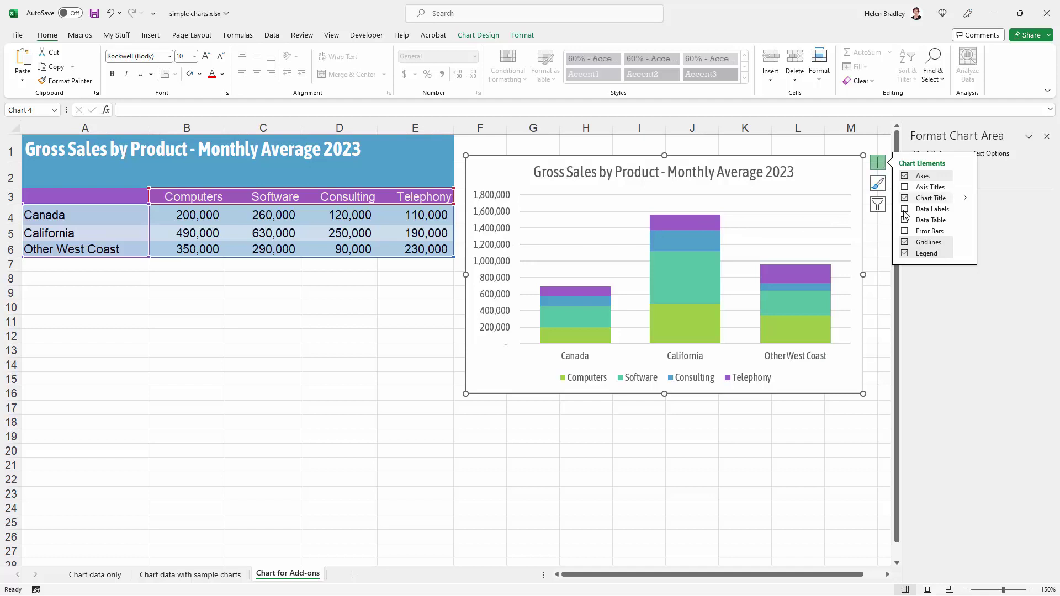
click(905, 188)
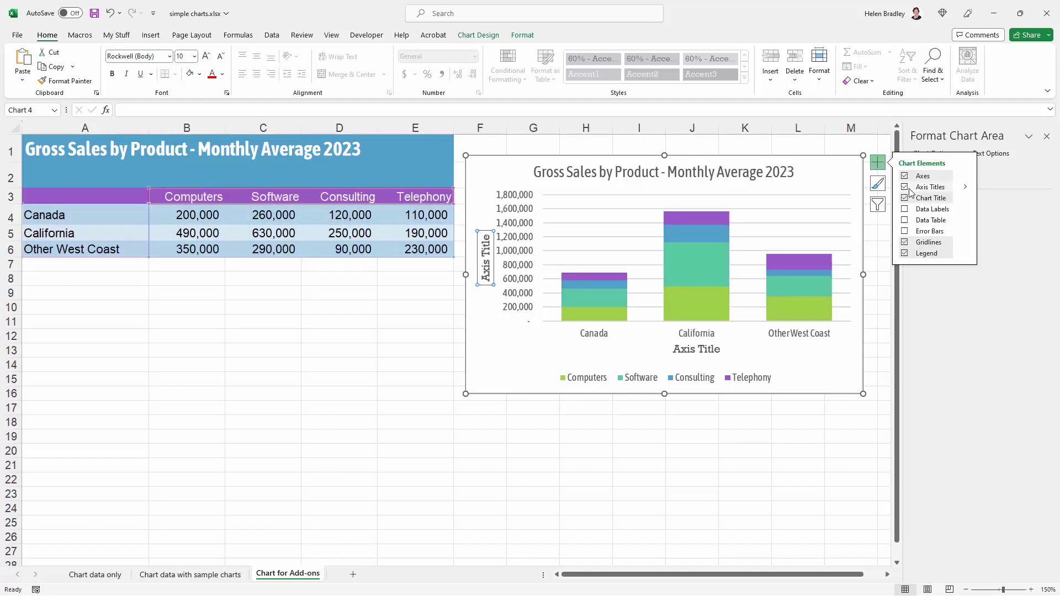
click(966, 188)
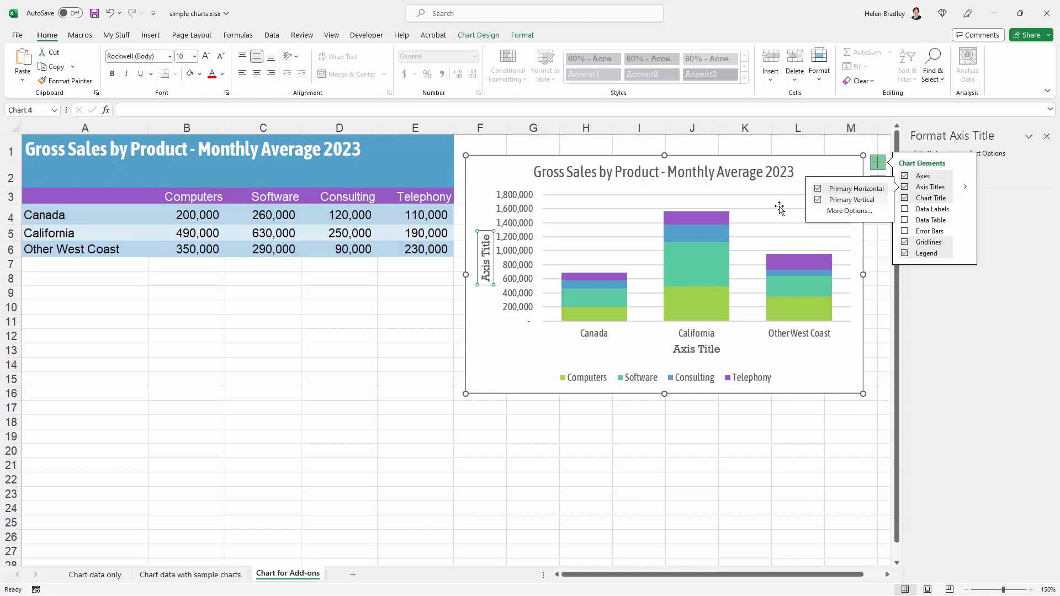
click(482, 281)
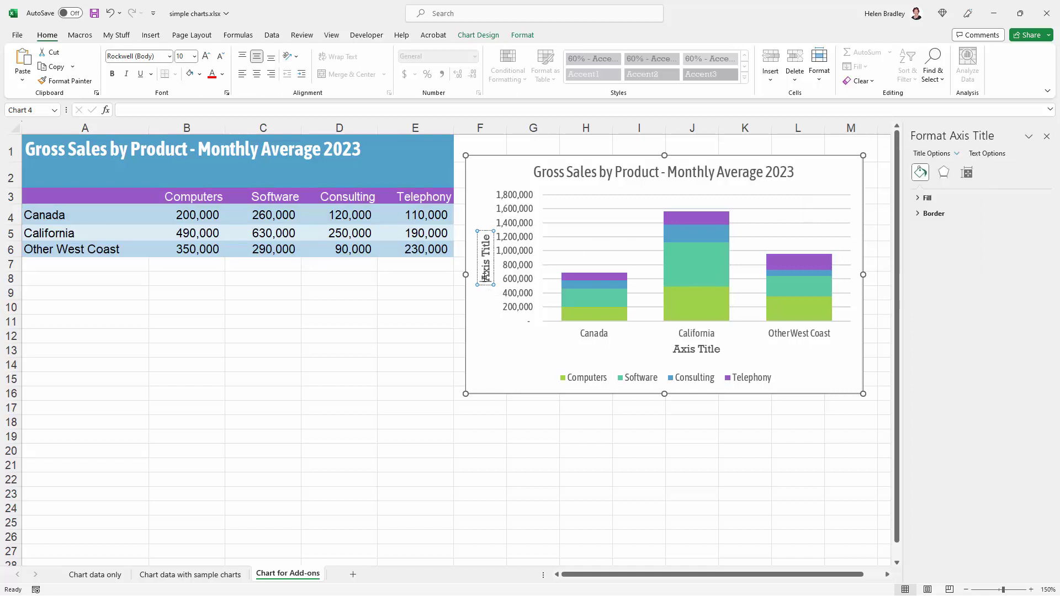
text(Dollars)
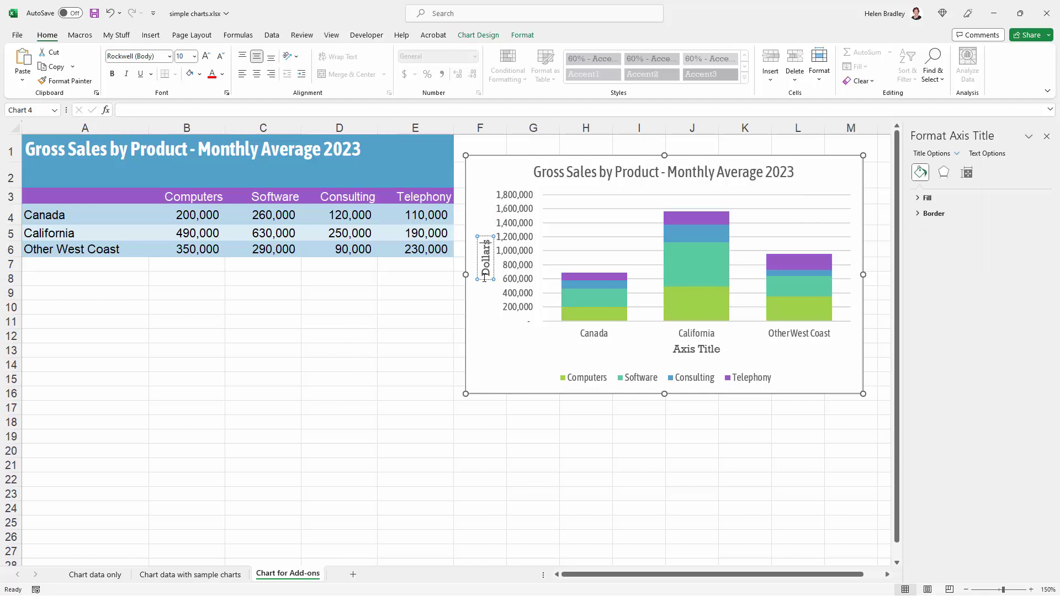
click(677, 350)
text(Geographical Regio)
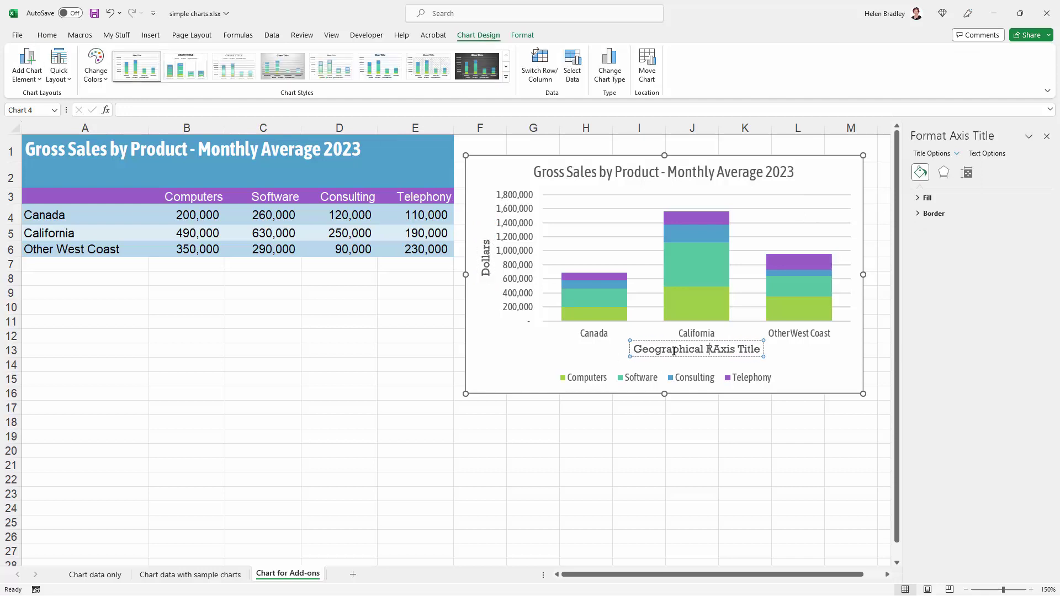
text(ns)
key(Delete)
key(Delete)
key(Delete)
key(Delete)
key(Delete)
key(Delete)
key(Delete)
key(Delete)
key(Delete)
key(Delete)
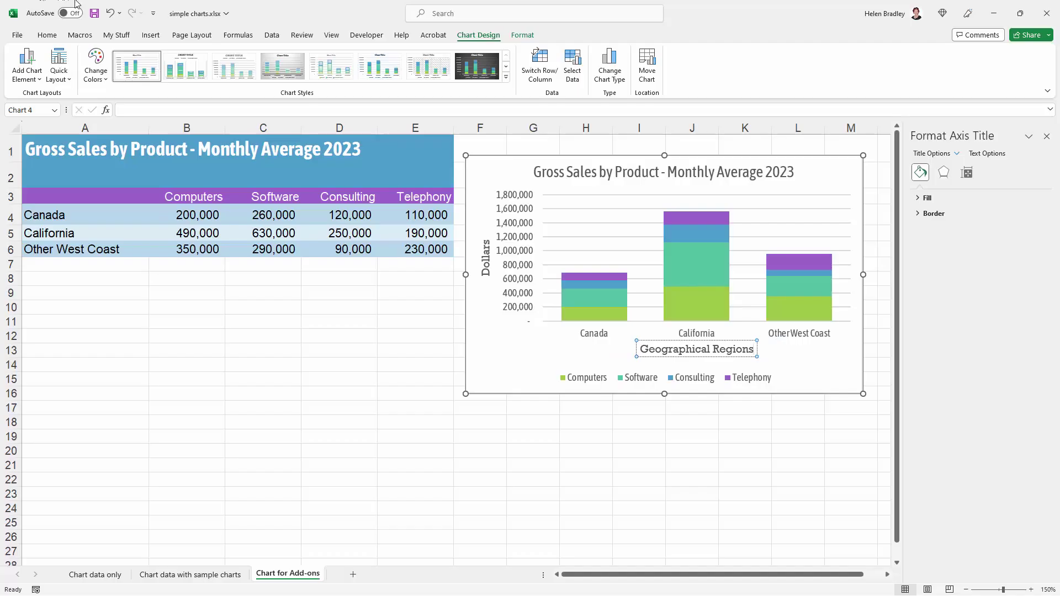
Step: Set the Dollars and Geographical Regions axis titles to Asap Condensed
click(50, 35)
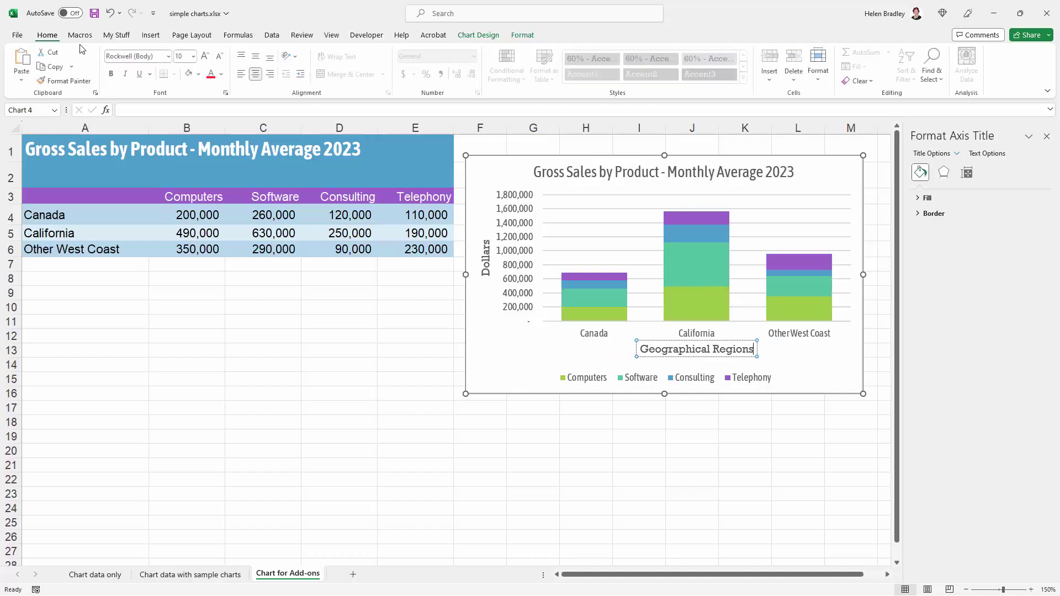
click(170, 56)
click(138, 137)
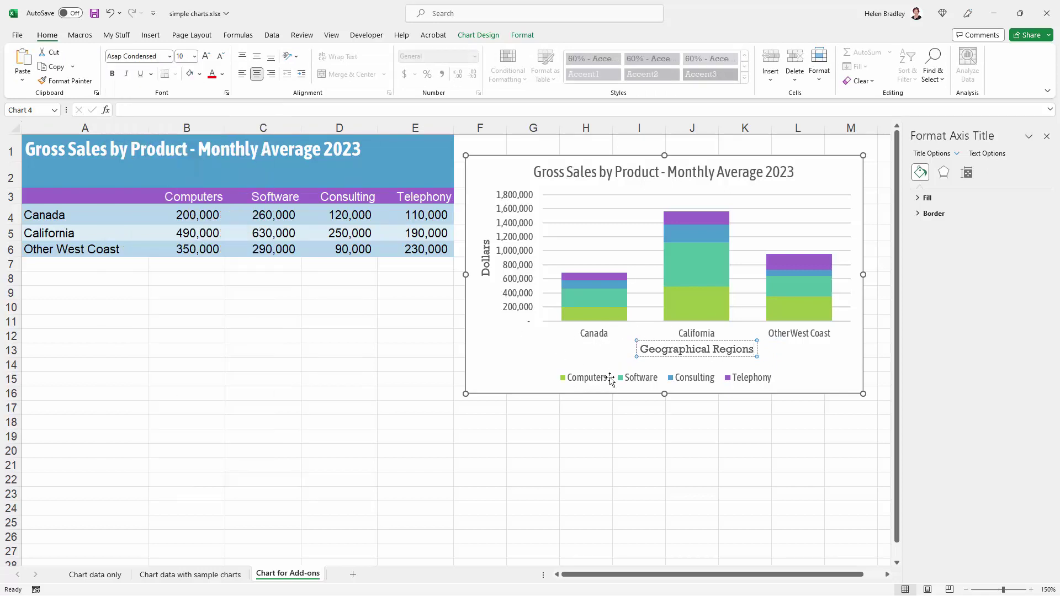
click(569, 421)
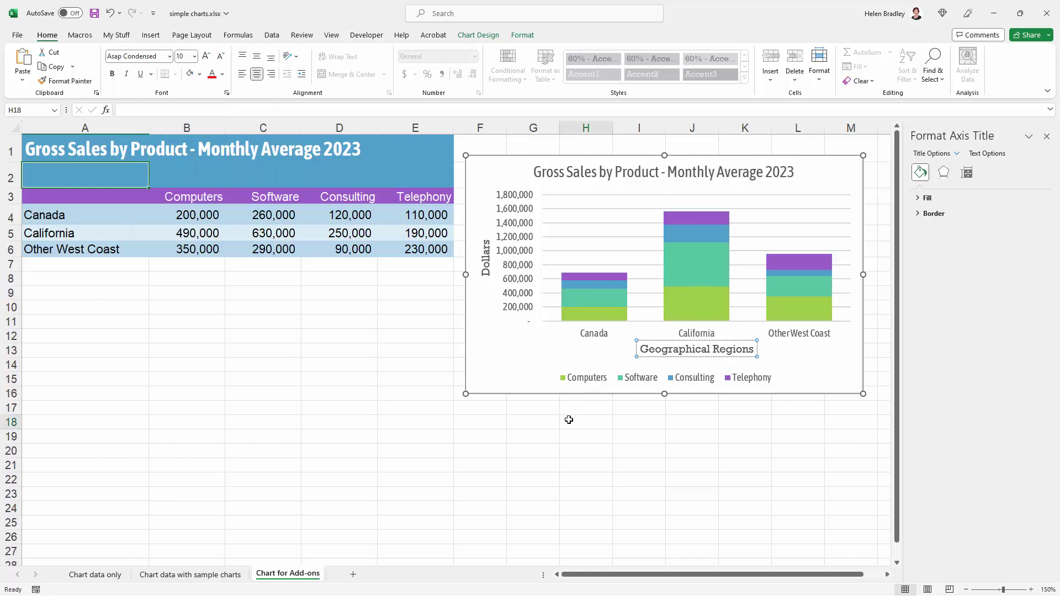
click(650, 354)
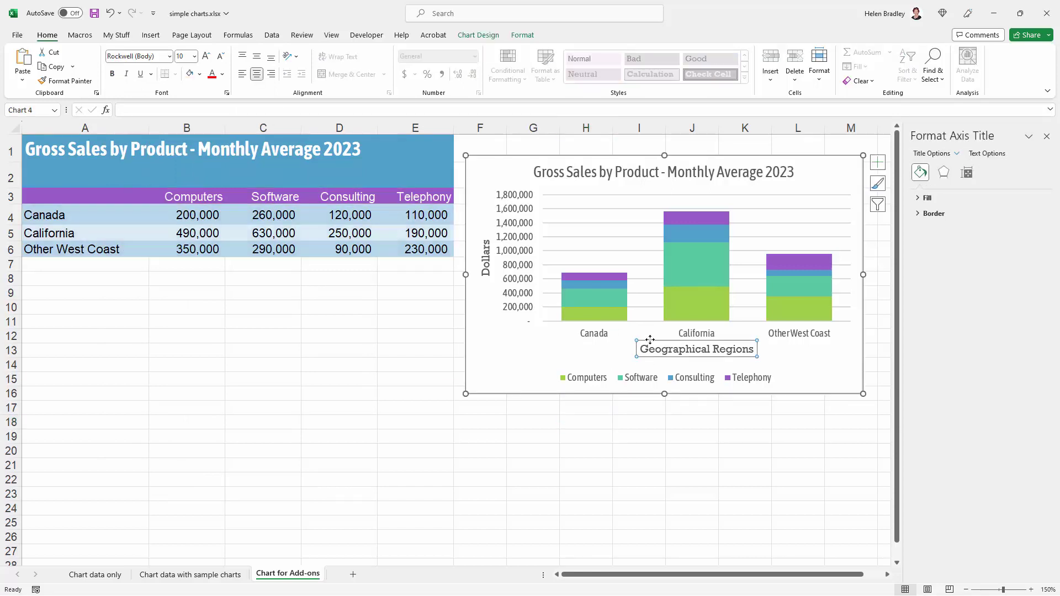
click(169, 56)
click(161, 136)
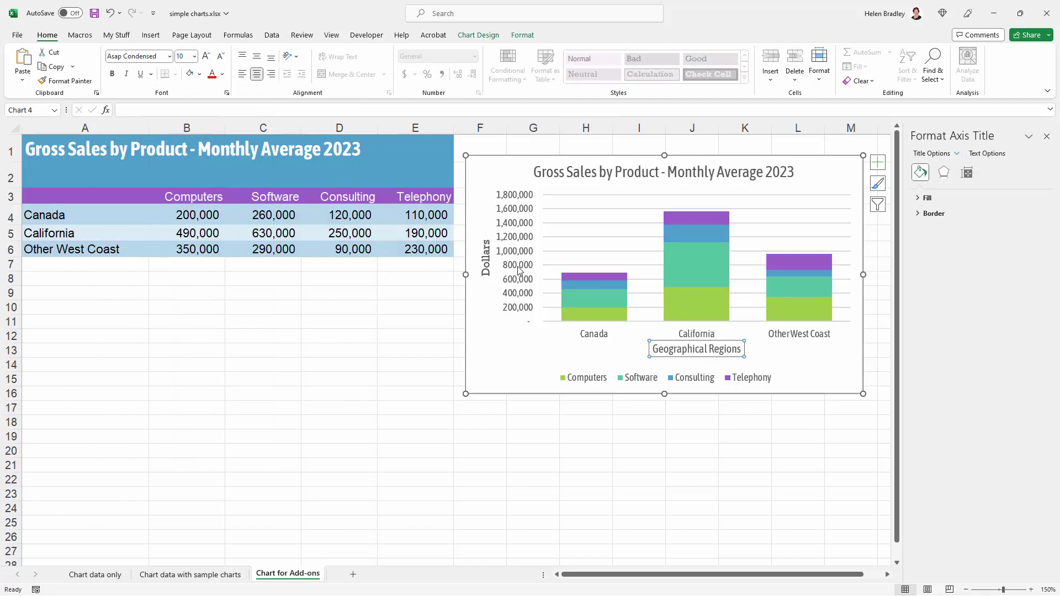
click(486, 253)
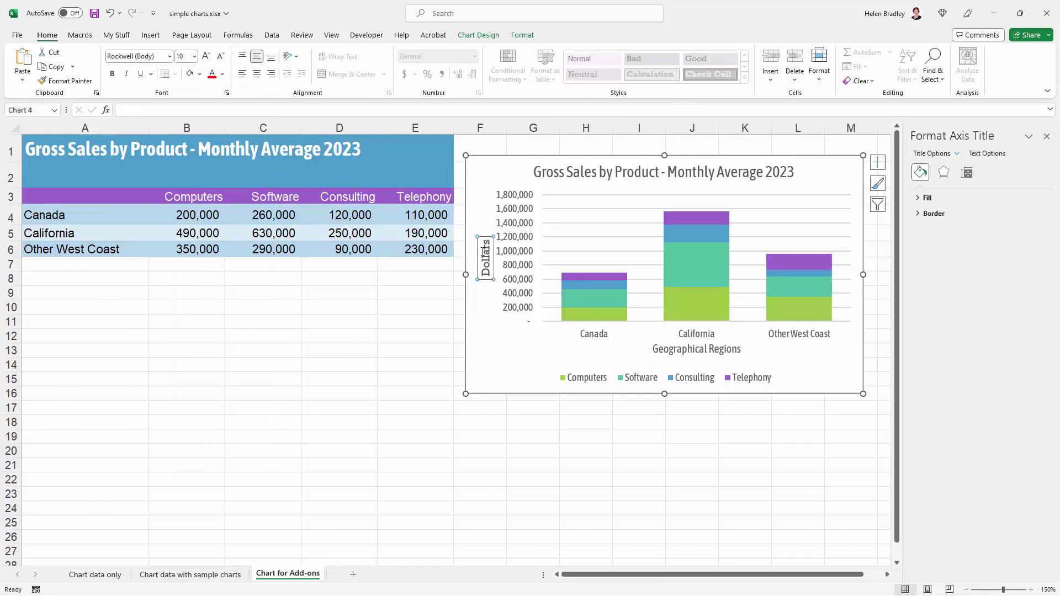
click(170, 57)
click(166, 136)
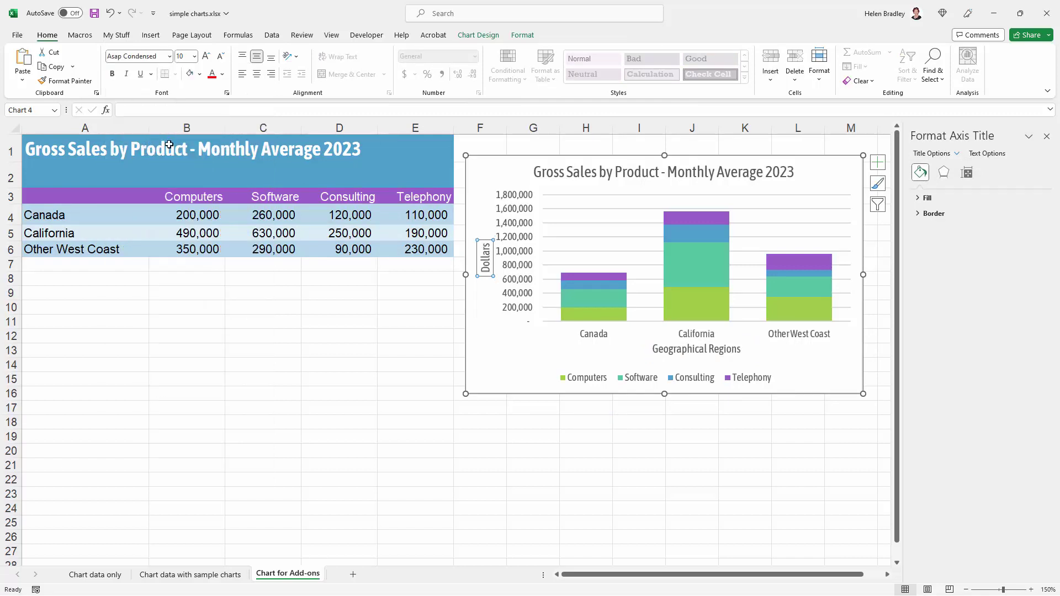
click(426, 337)
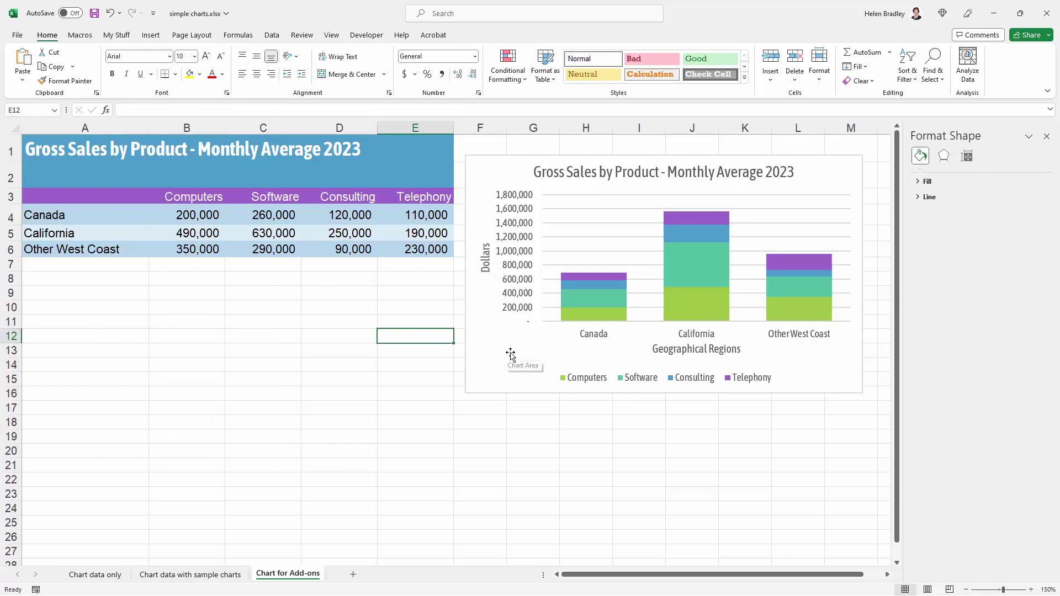
Step: Position the legend at Top Right and drag it onto the plot area
click(585, 383)
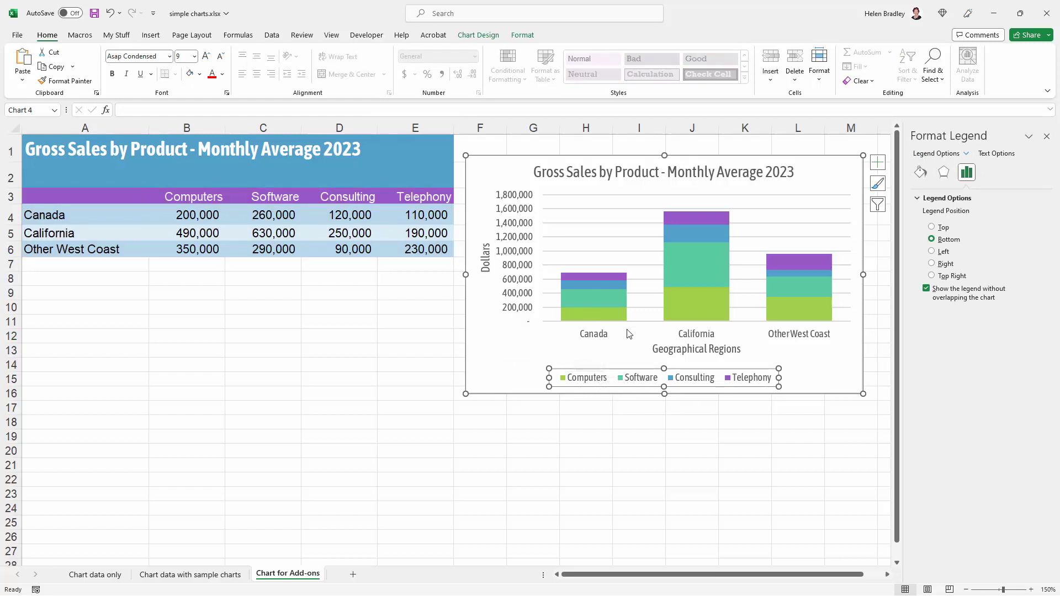
click(1044, 137)
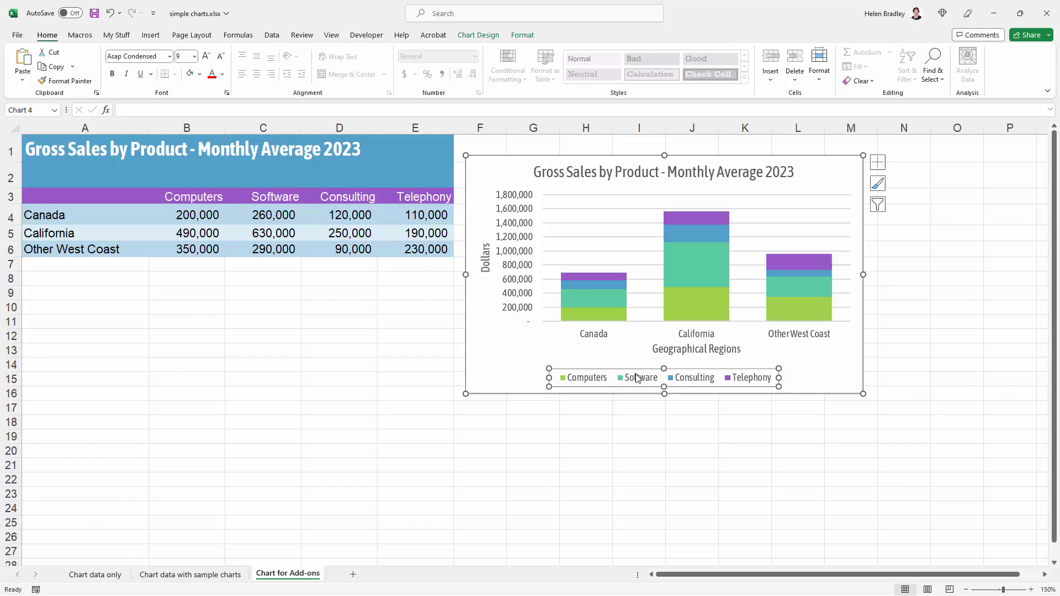
right_click(637, 378)
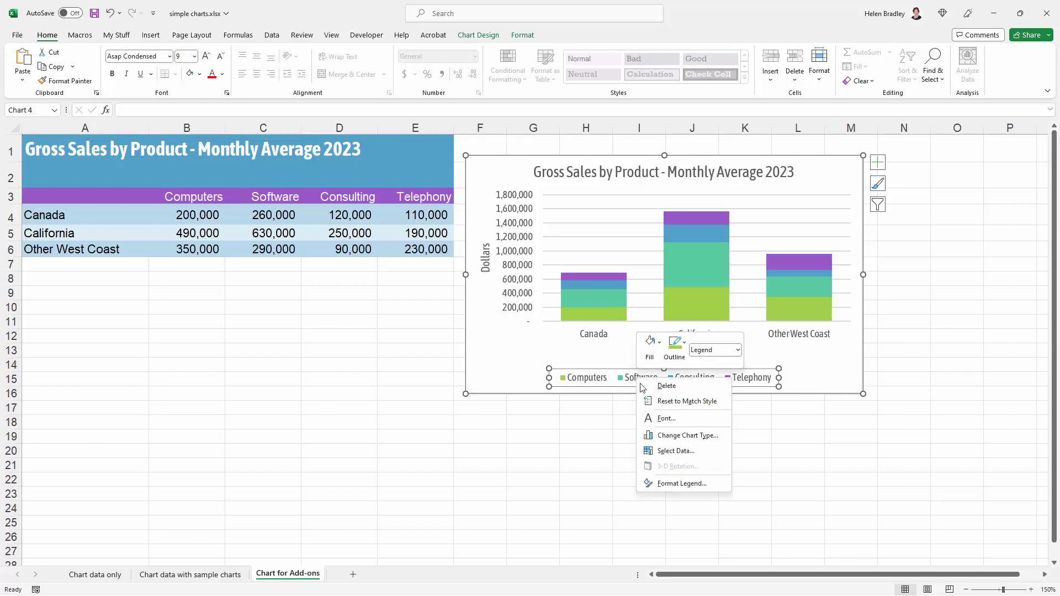
click(675, 485)
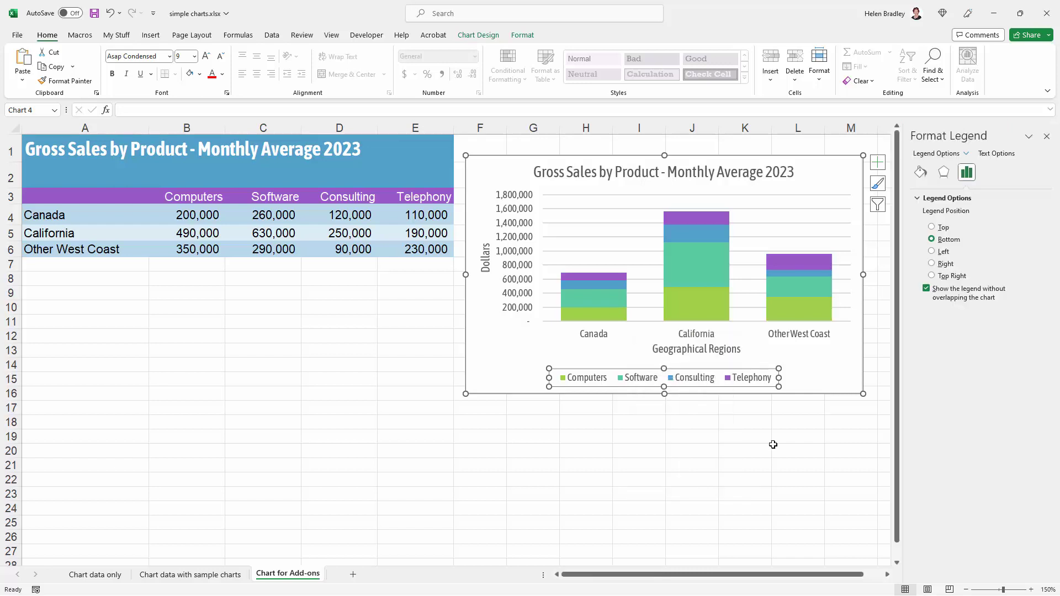
click(932, 276)
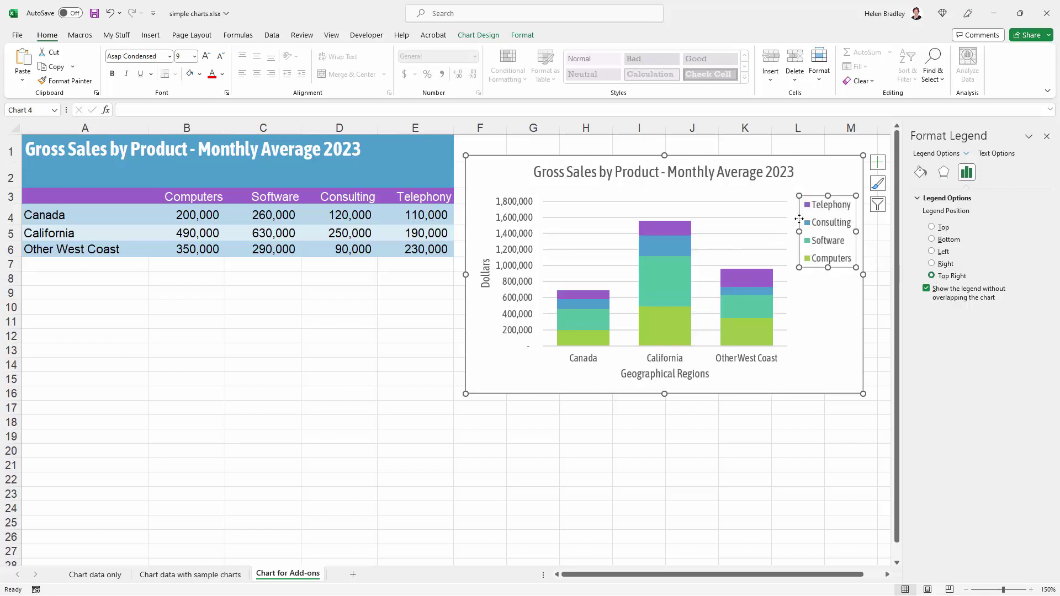
drag(800, 218, 744, 212)
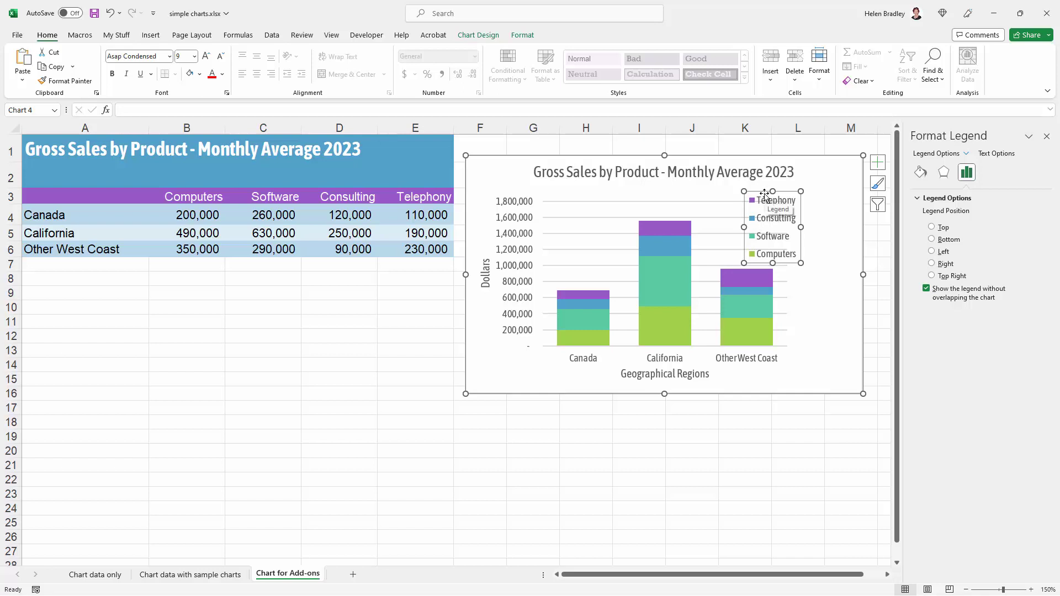
Step: Give the legend a white fill and nudge it slightly left
click(200, 74)
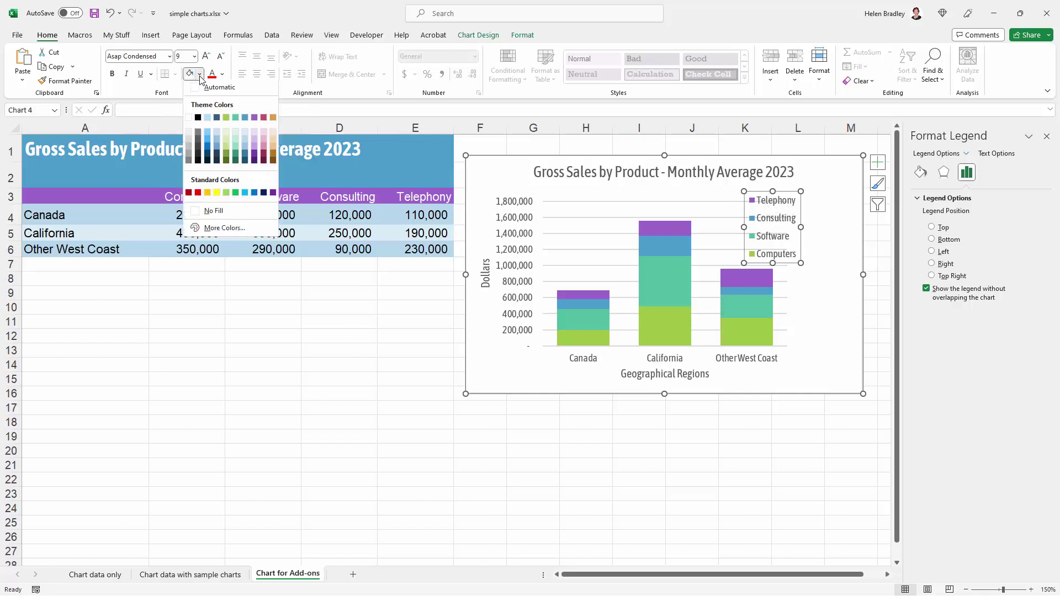
click(189, 121)
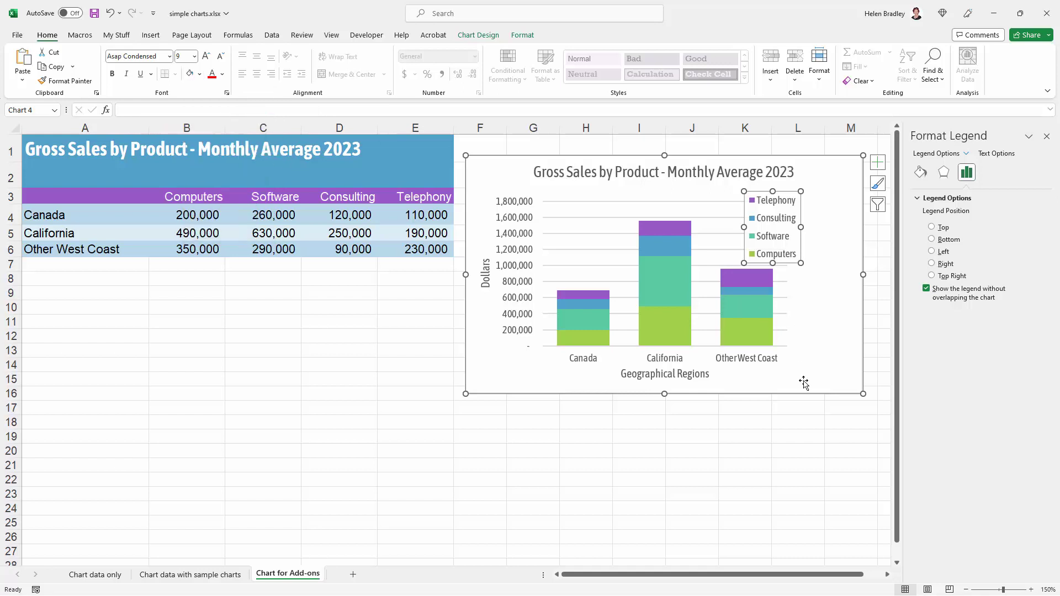
key(Escape)
key(Escape)
click(796, 238)
drag(790, 235, 782, 233)
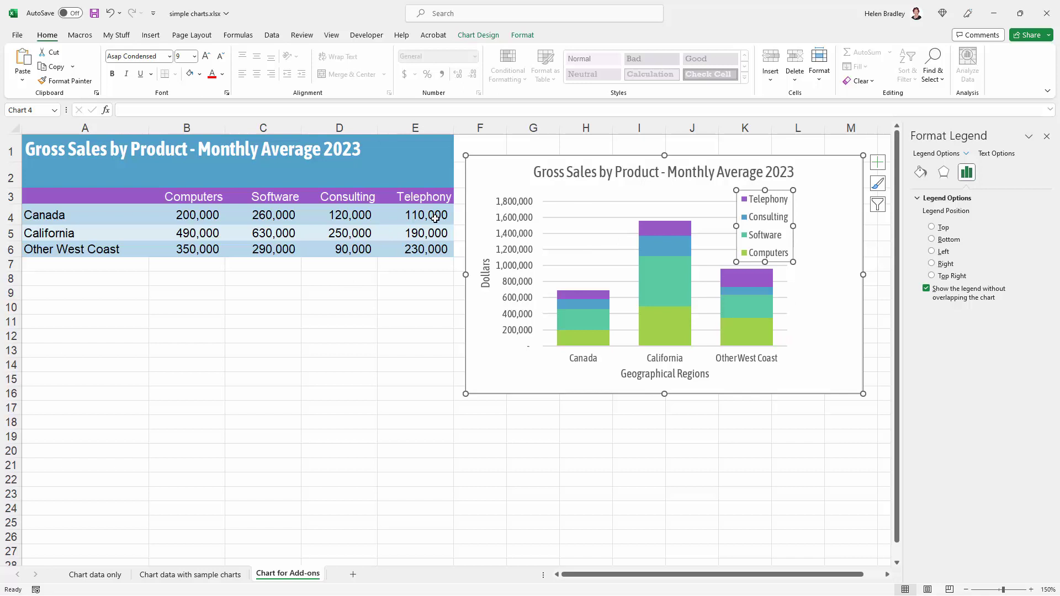
Step: Widen the plot area to the right and make the chart taller, to 4.12 inches
click(523, 35)
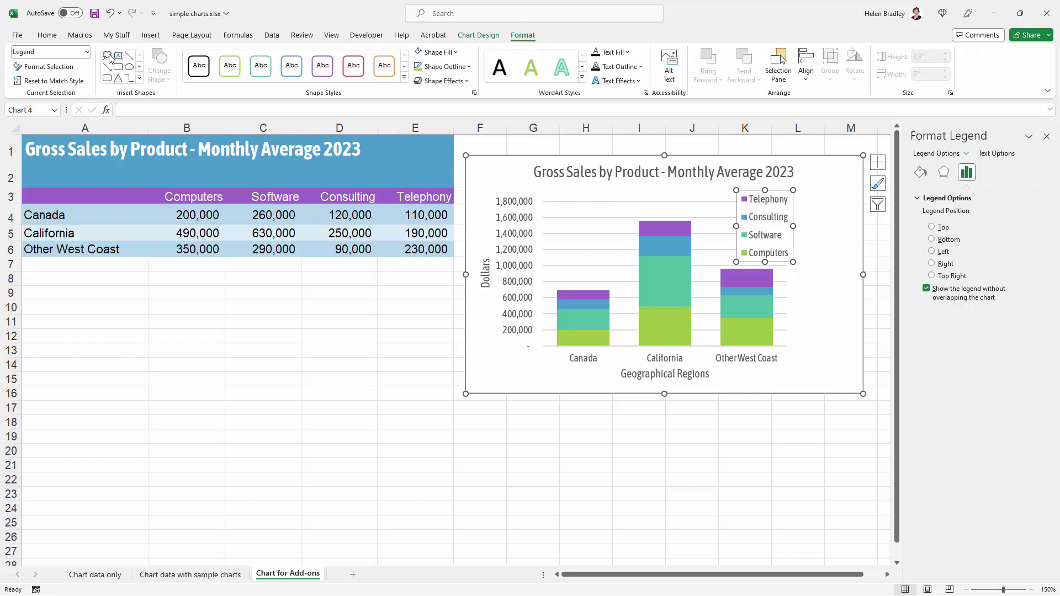
click(87, 53)
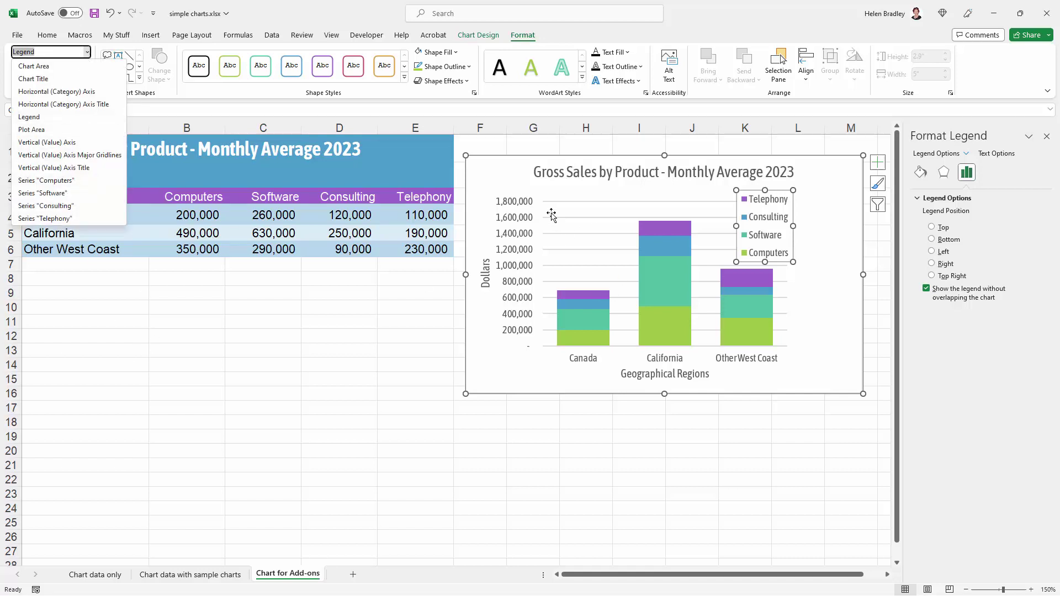
click(43, 131)
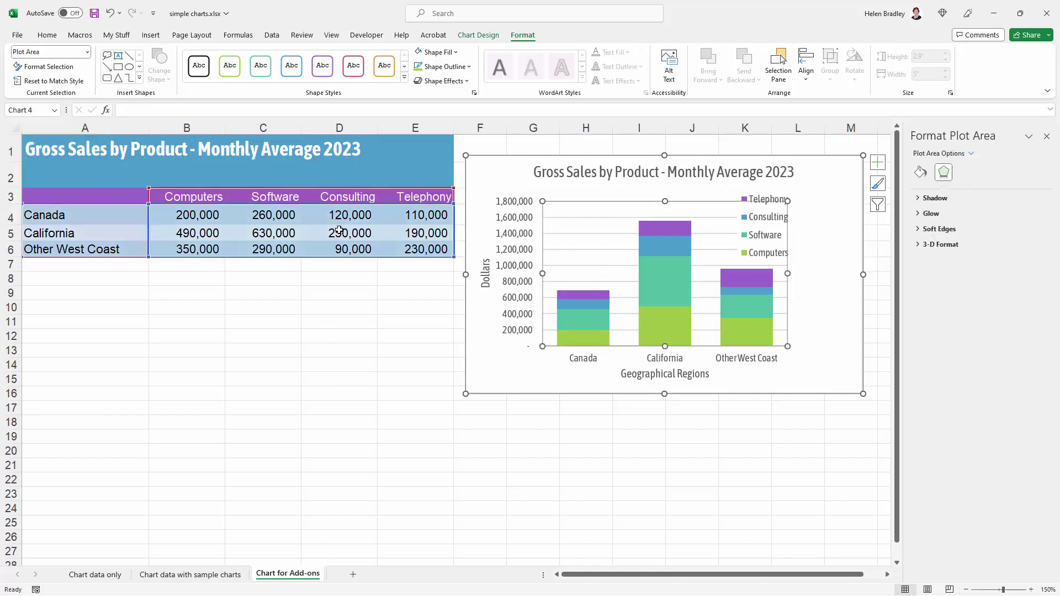
click(87, 51)
click(25, 65)
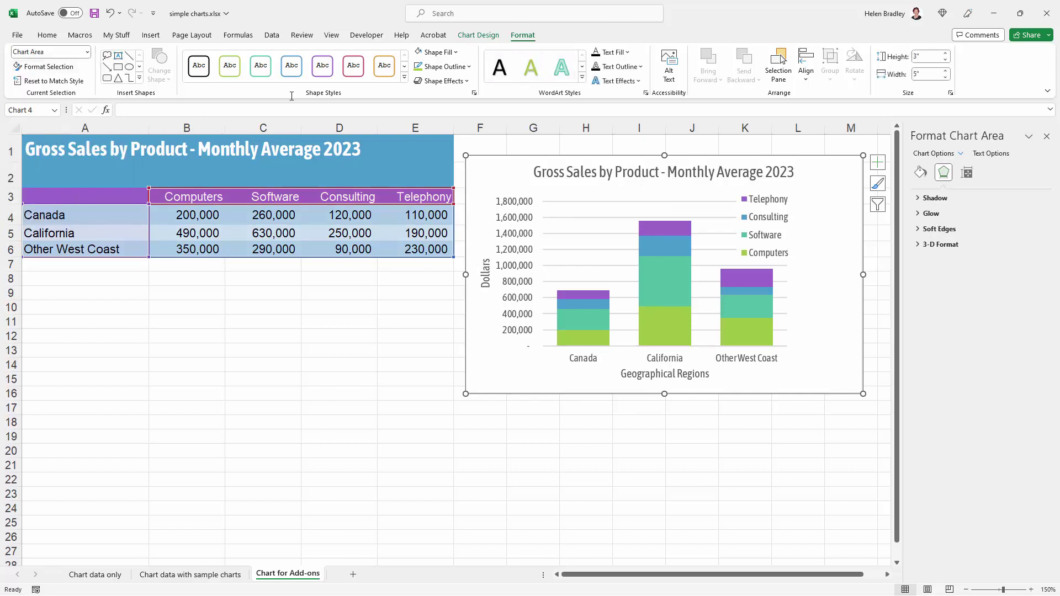
click(87, 51)
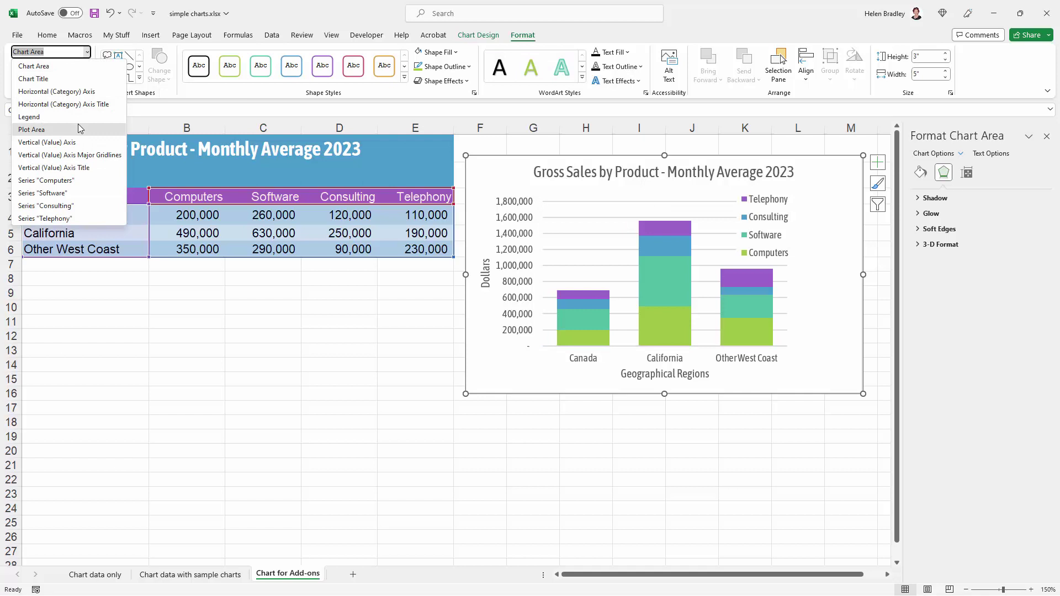
click(82, 129)
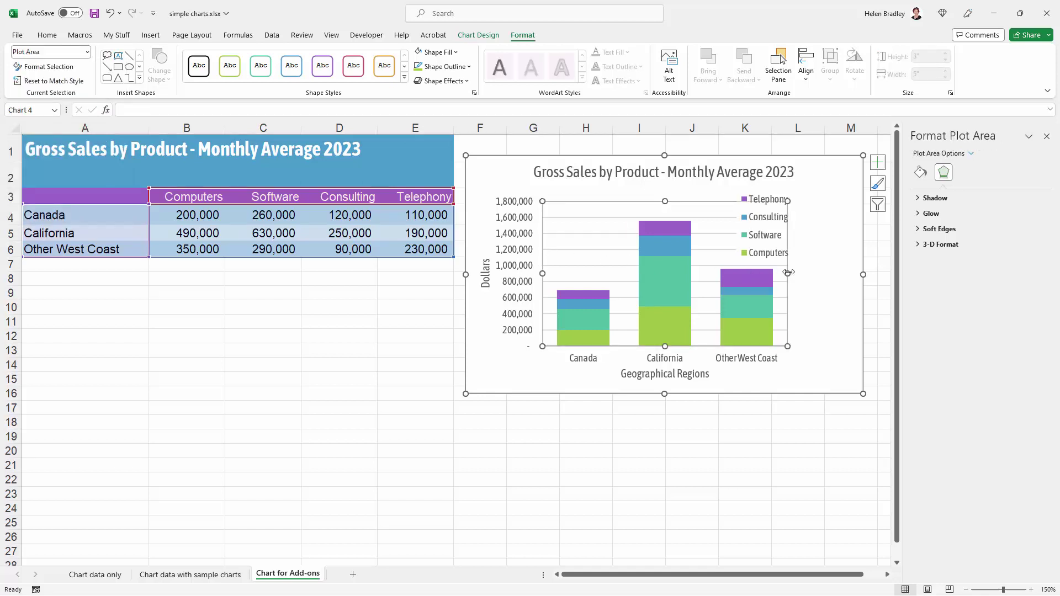
drag(789, 272, 838, 275)
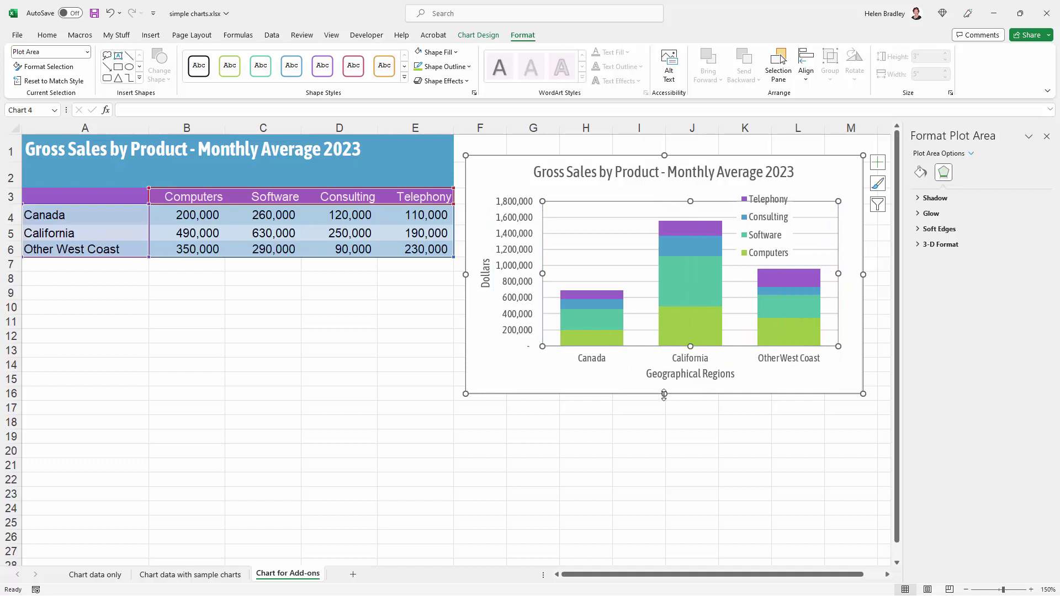
drag(665, 394, 665, 482)
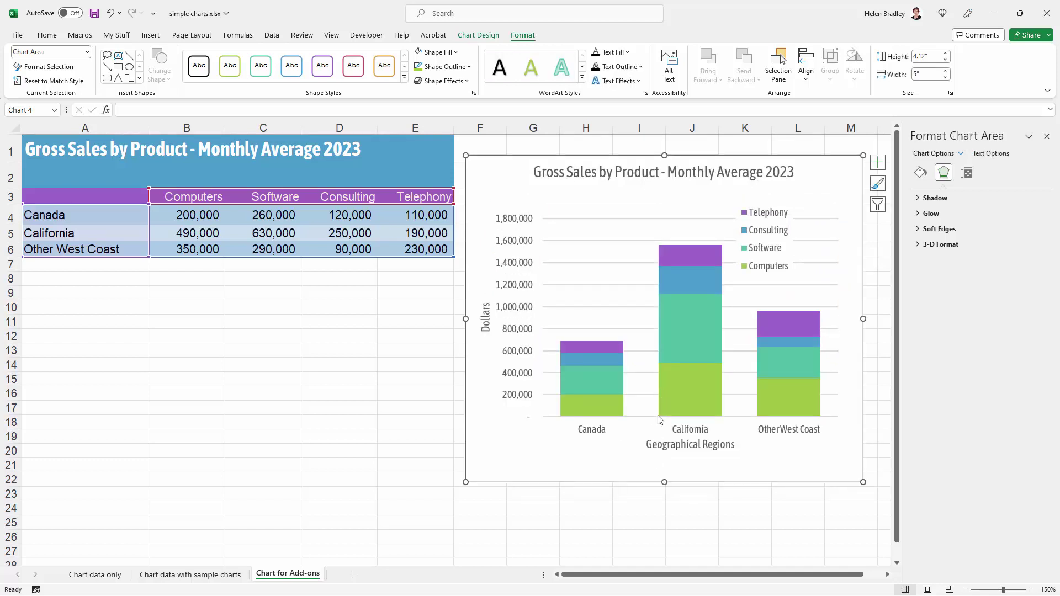
Step: Shrink the plot area upward to leave empty space below the columns
click(87, 51)
click(52, 128)
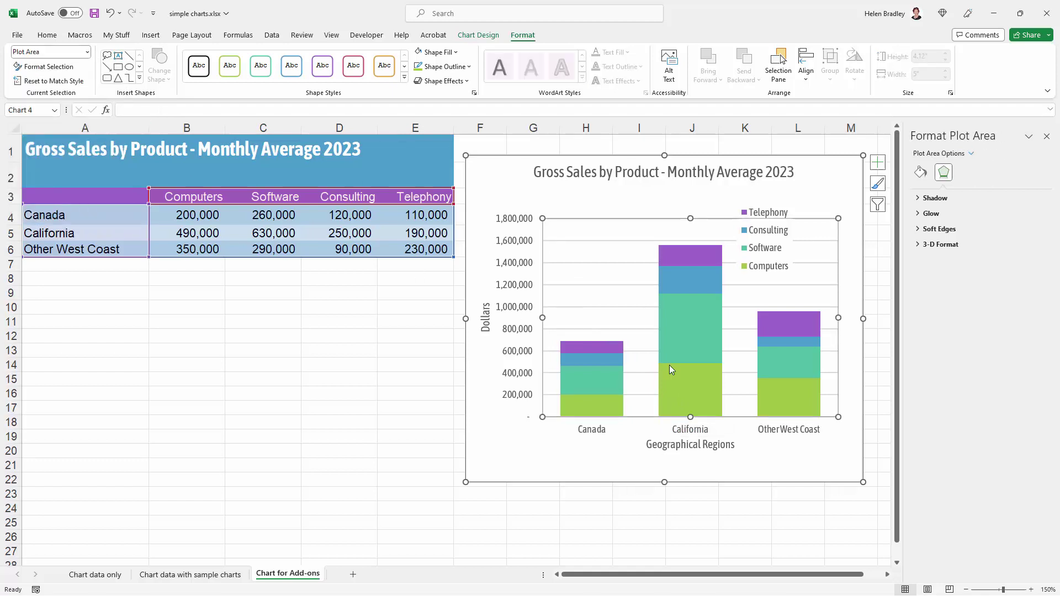
drag(691, 417, 690, 385)
Step: Drag the whole legend into the chart's top-right corner
click(769, 254)
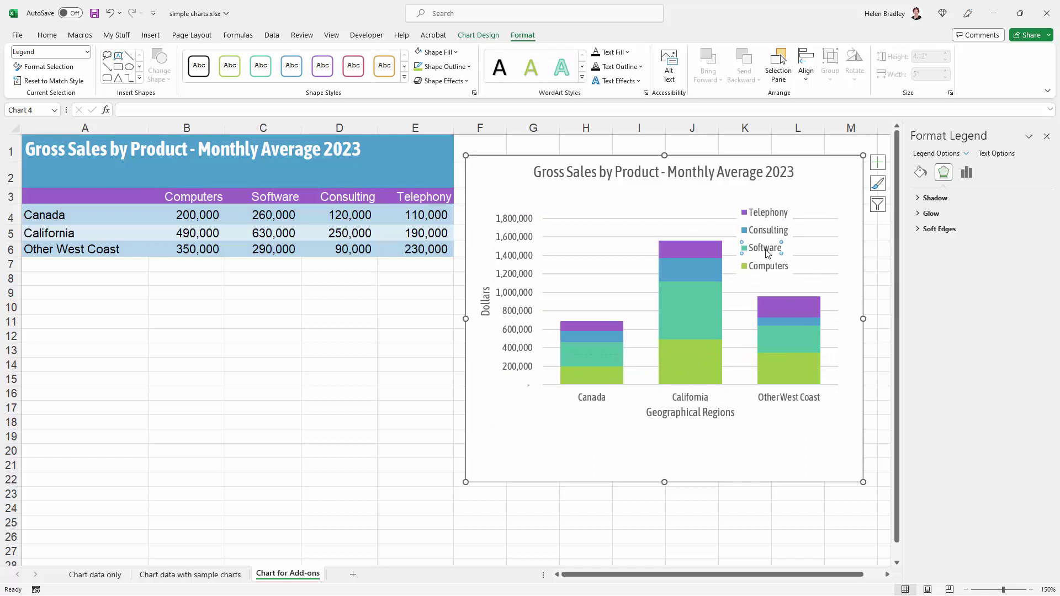
click(750, 204)
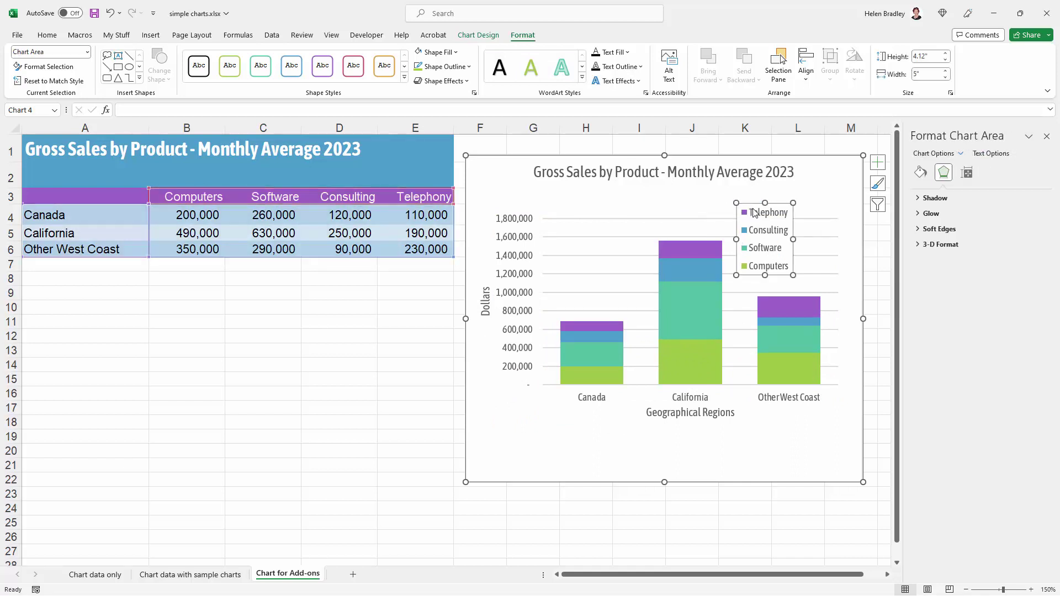
drag(751, 204, 802, 210)
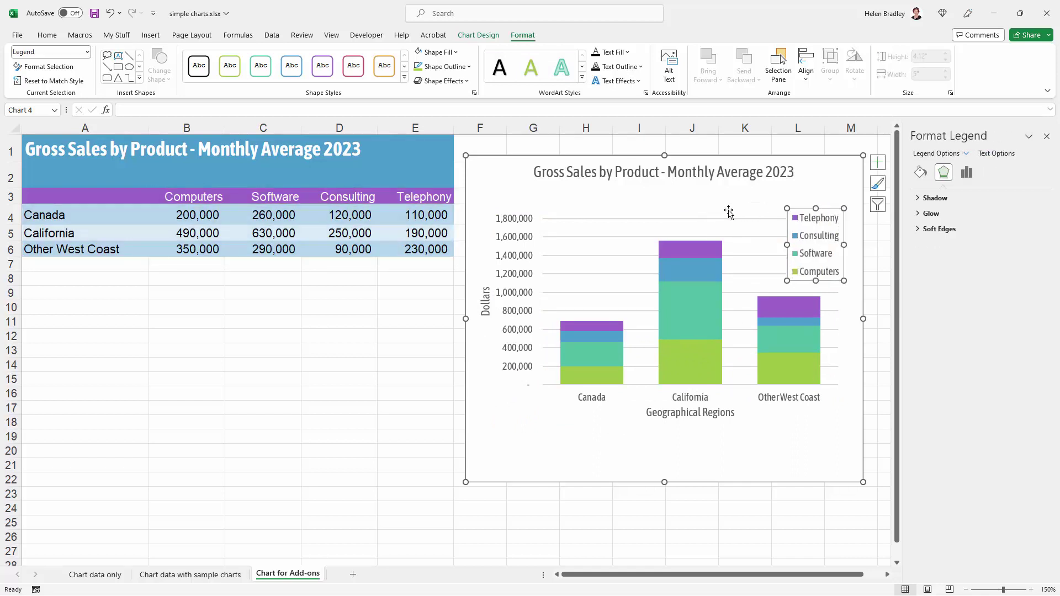
Step: Nudge the chart title slightly lower
click(652, 165)
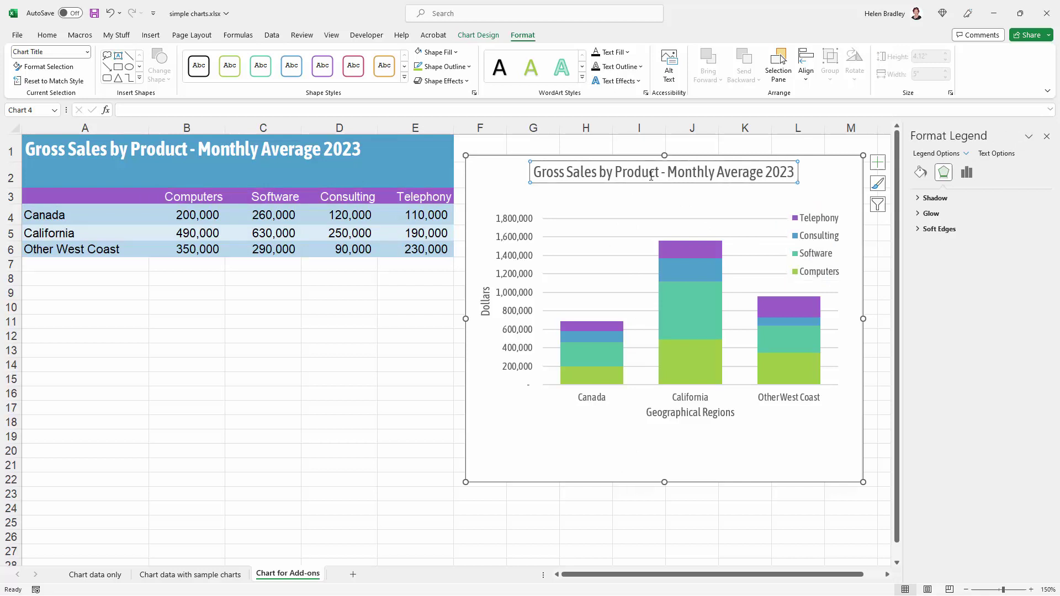
drag(653, 163, 652, 171)
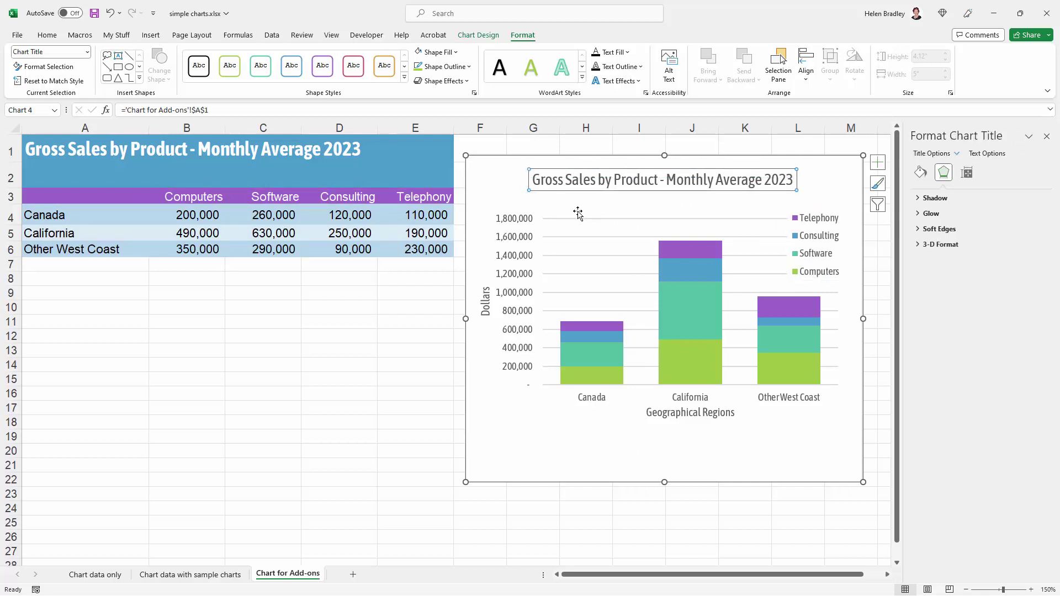
click(426, 316)
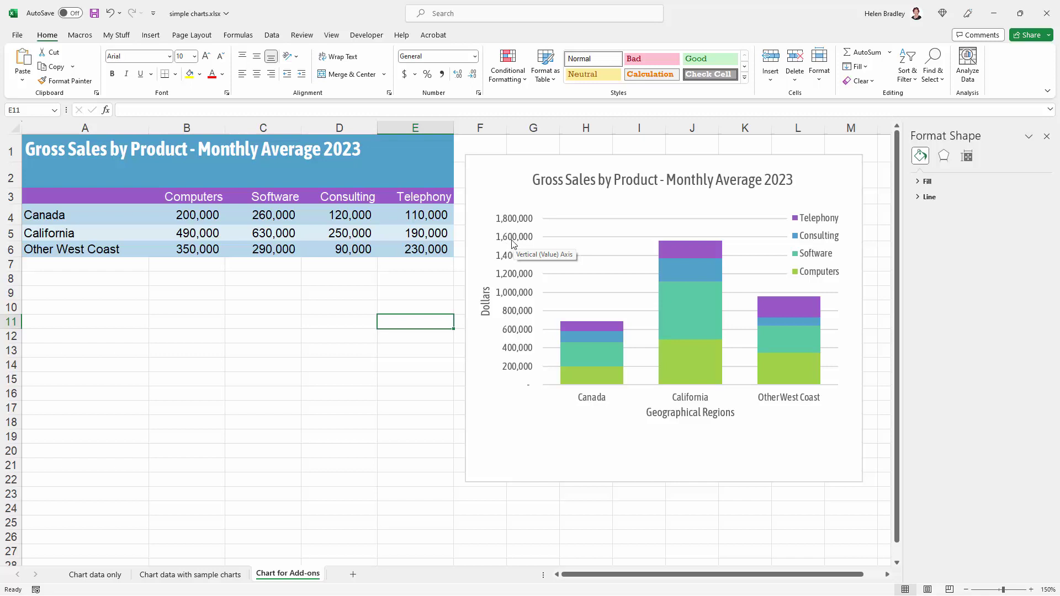
Step: Set the vertical axis maximum bound to 1.6E6 instead of 1.8E6
click(517, 240)
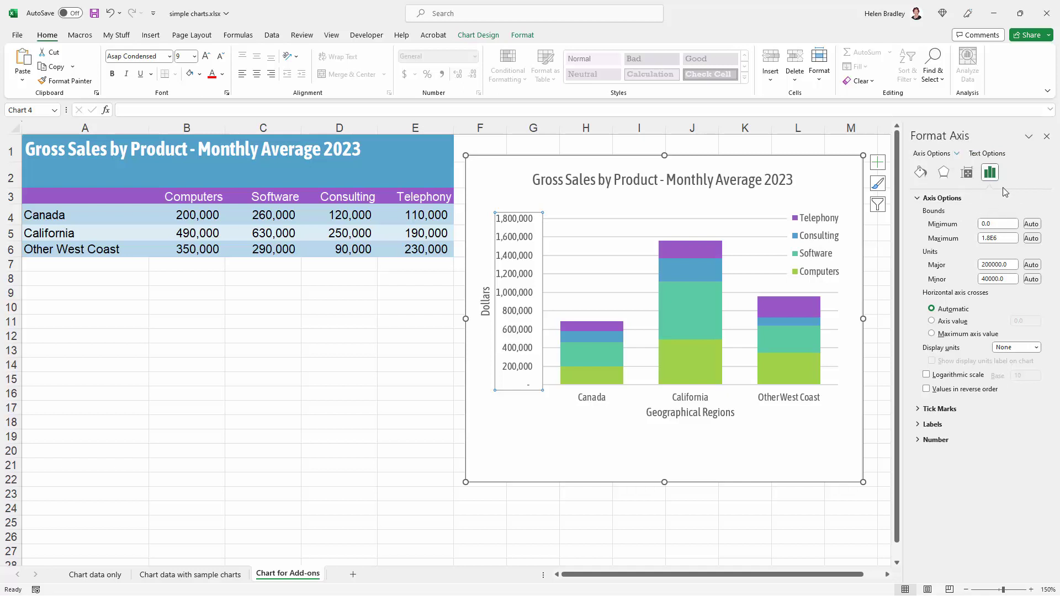
click(999, 238)
drag(1001, 241, 974, 245)
key(Return)
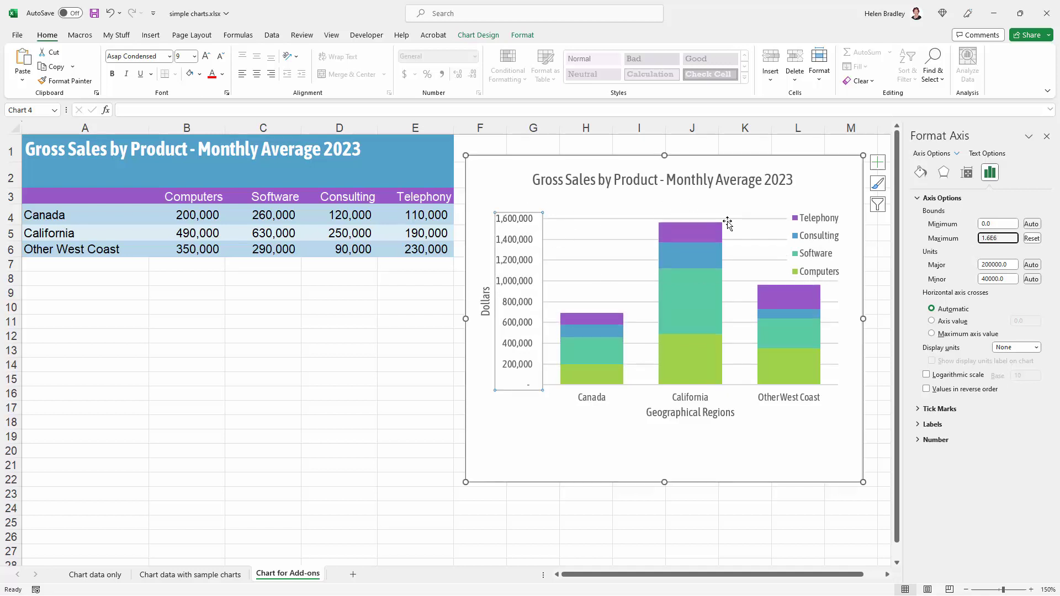
Step: Move the legend slightly up and left inside the plot area
click(817, 223)
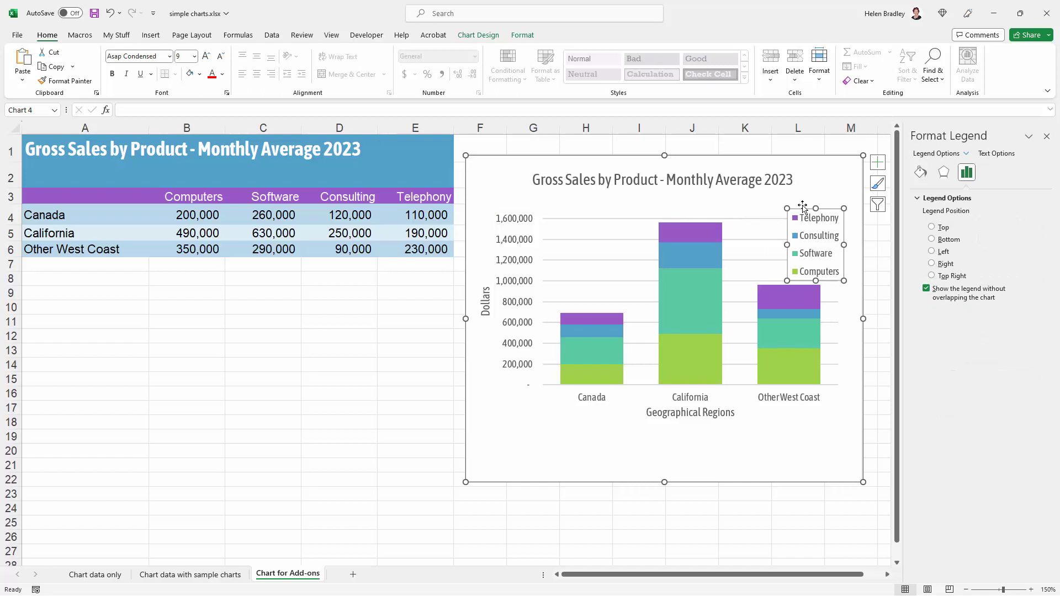
drag(799, 208, 790, 198)
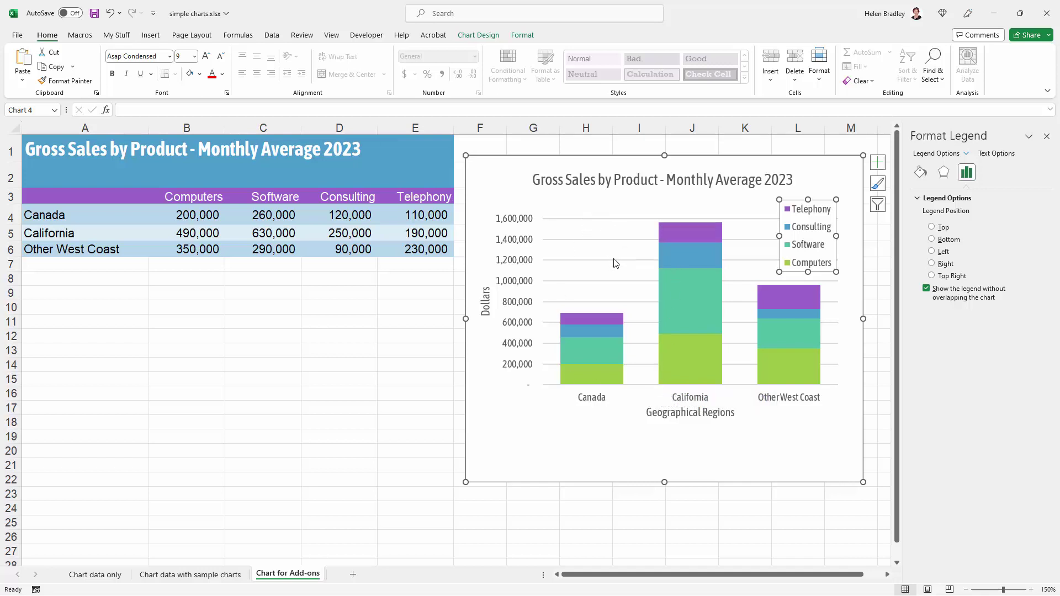
mouse_move(671, 343)
Step: Add a Data Table with legend keys listing each product's sales per region
click(553, 382)
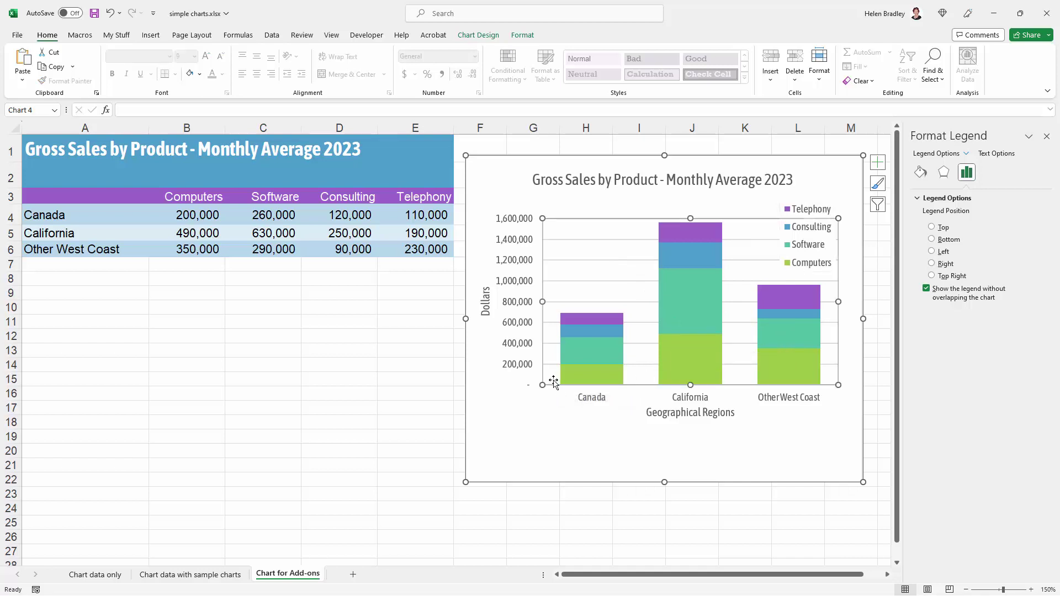
click(878, 166)
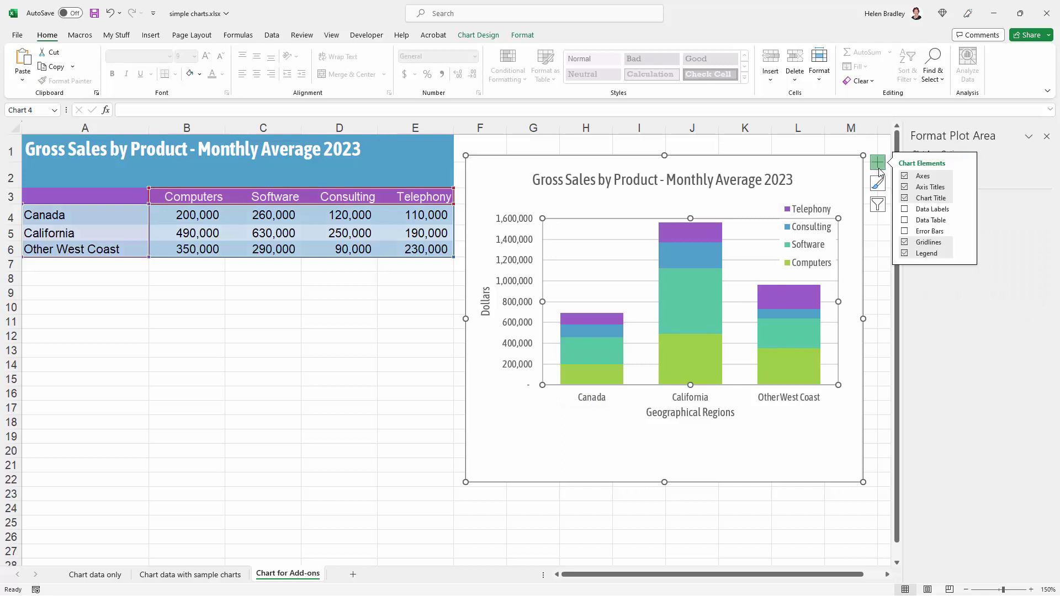
click(905, 221)
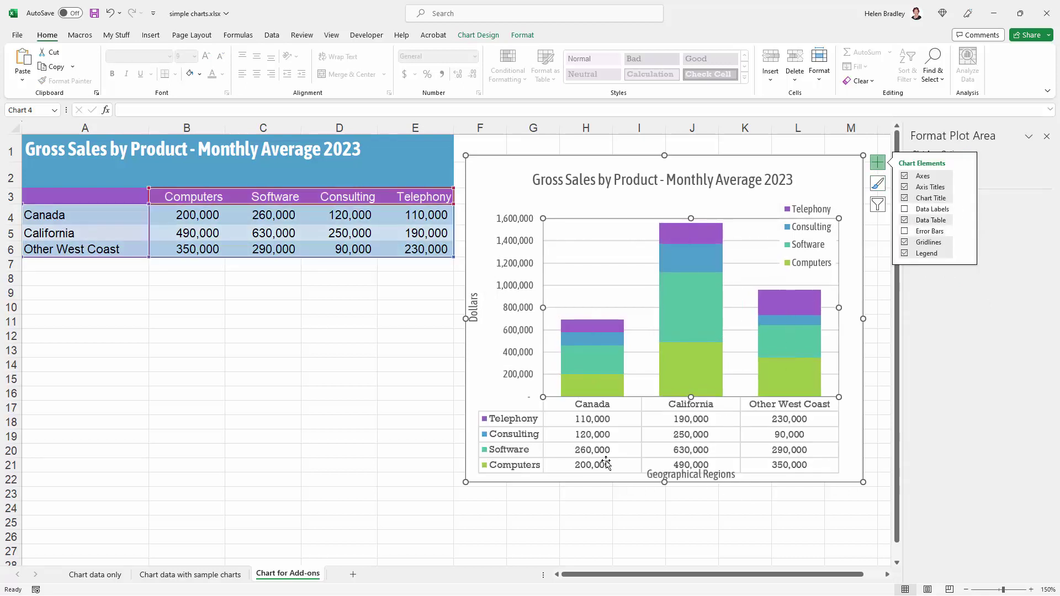
click(558, 491)
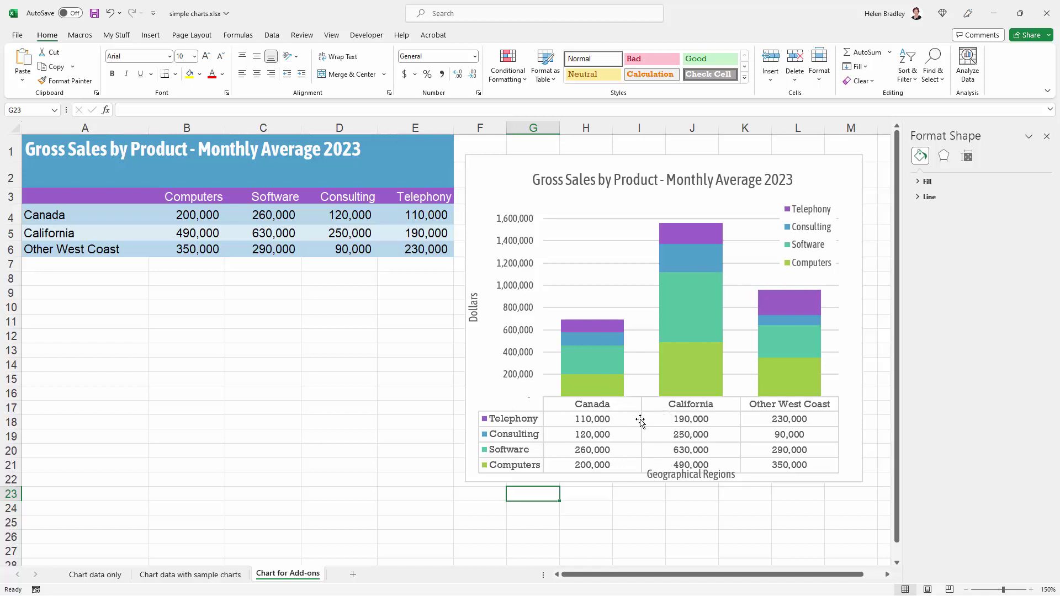
click(595, 408)
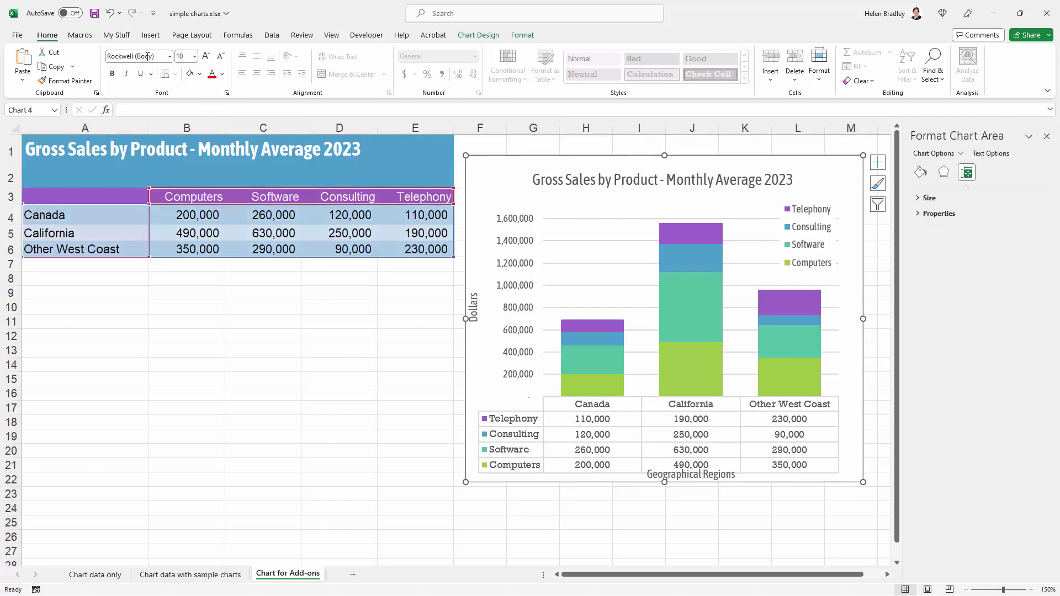
Step: Apply the Asap Condensed font to all chart text, including the data table figures and labels
click(170, 55)
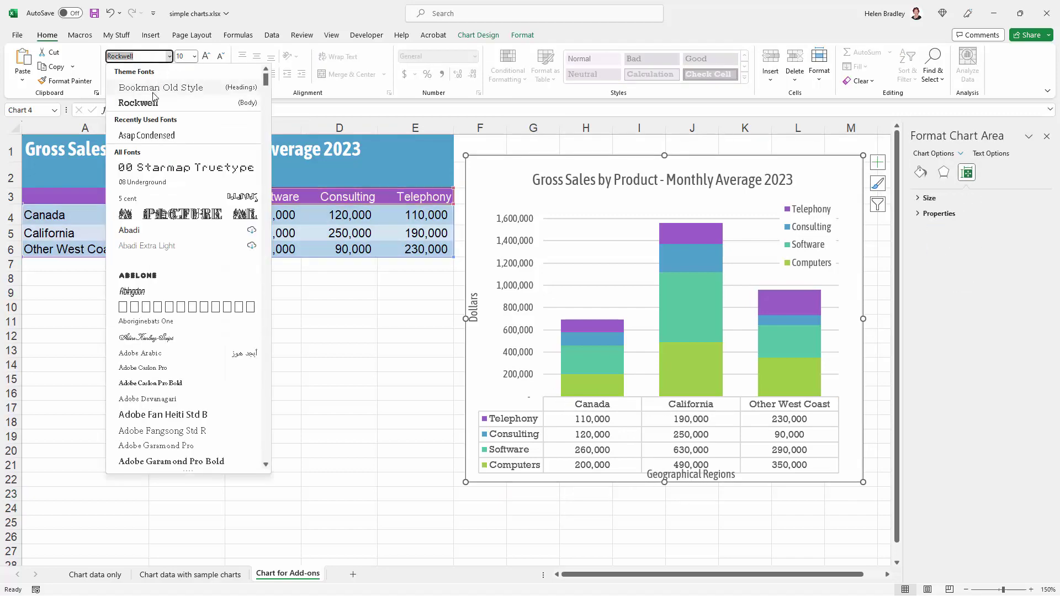
click(153, 136)
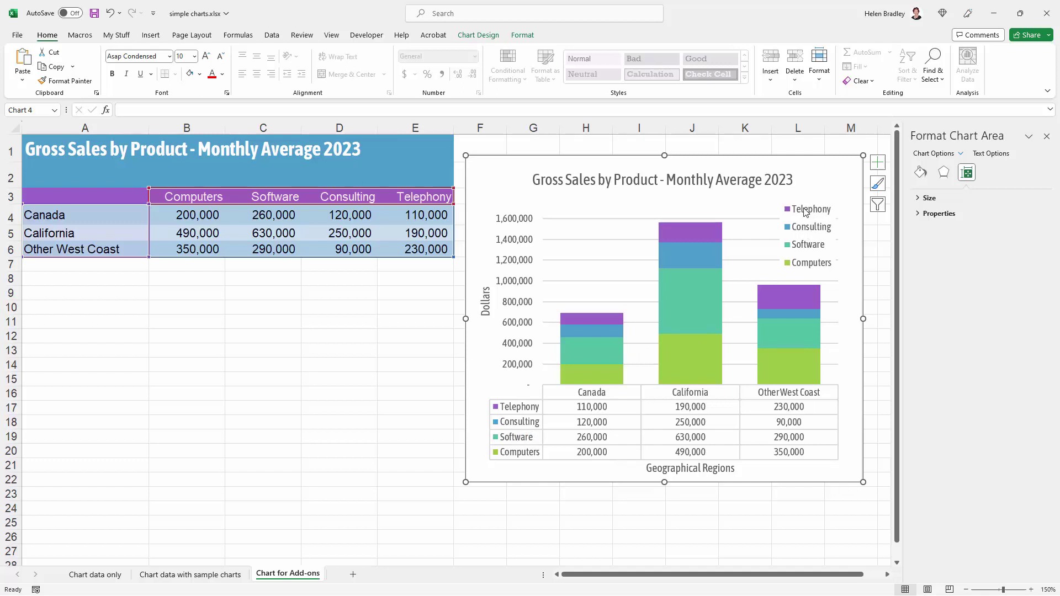
Step: Keep the data table's colour keys showing and delete the chart's separate legend
click(550, 438)
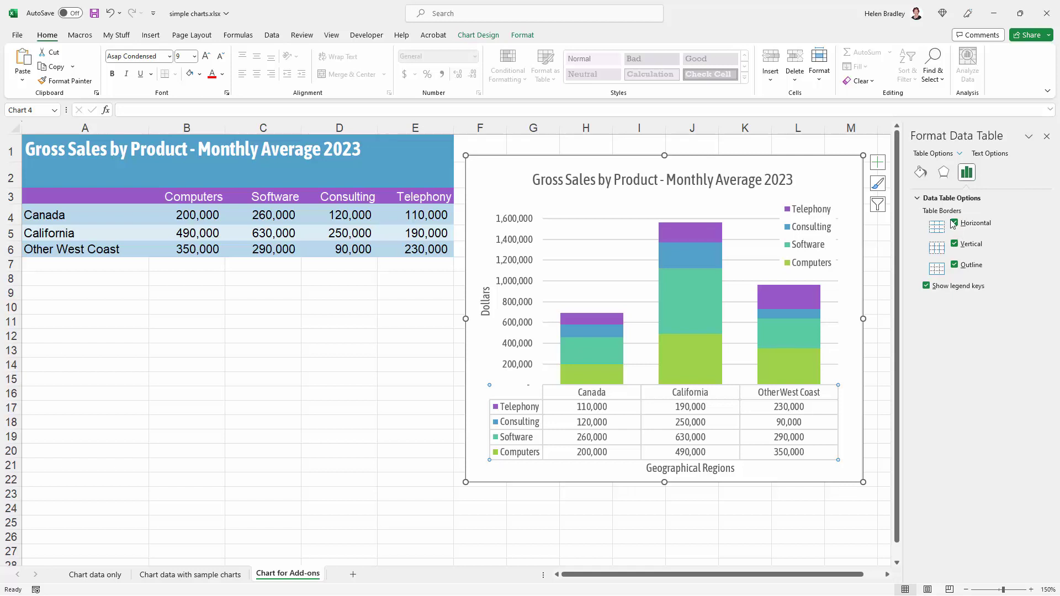
click(927, 286)
click(928, 286)
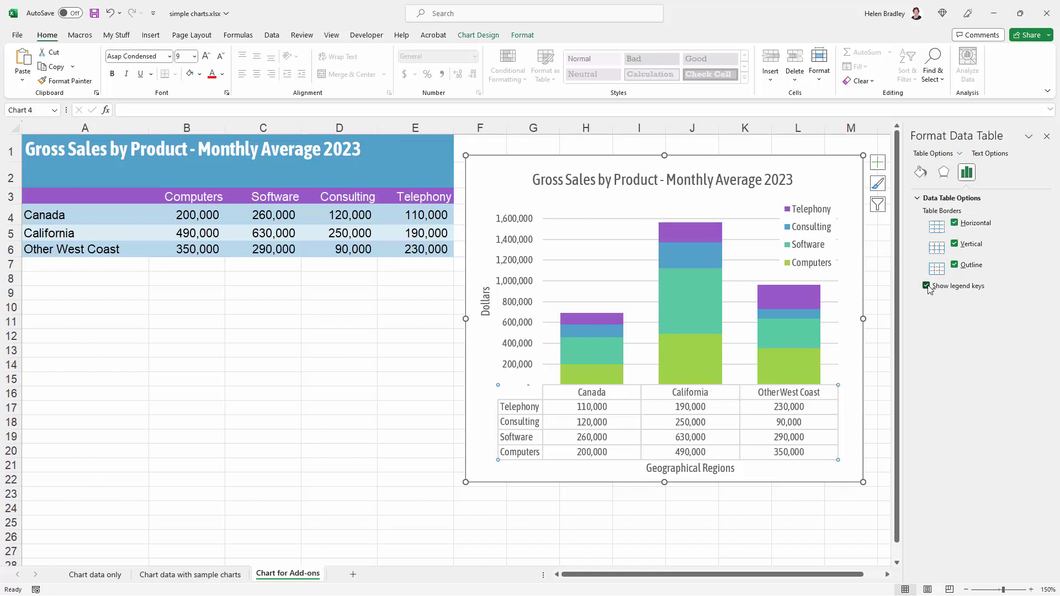
click(828, 231)
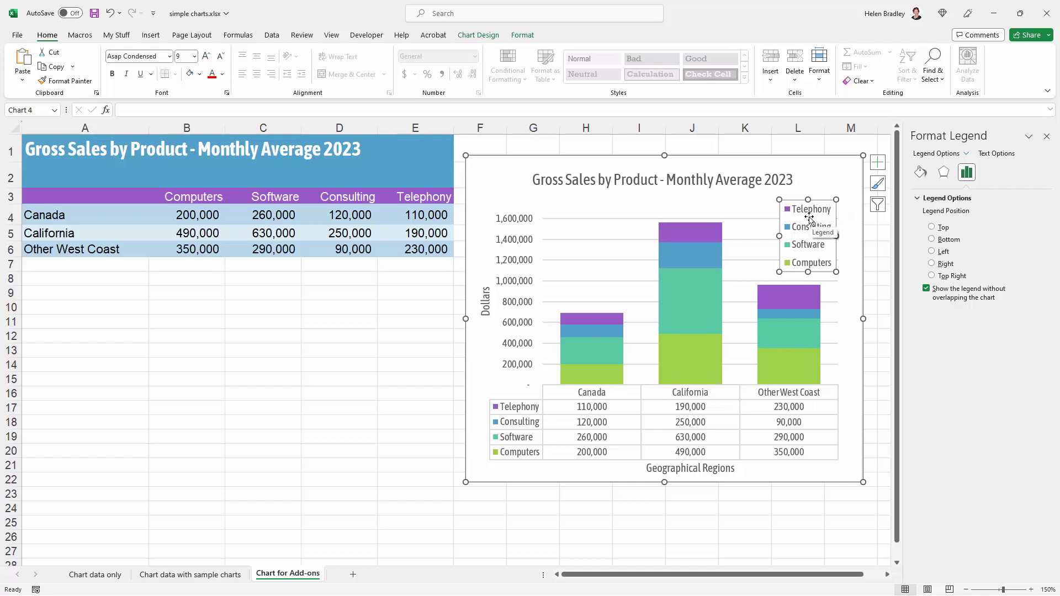
key(Delete)
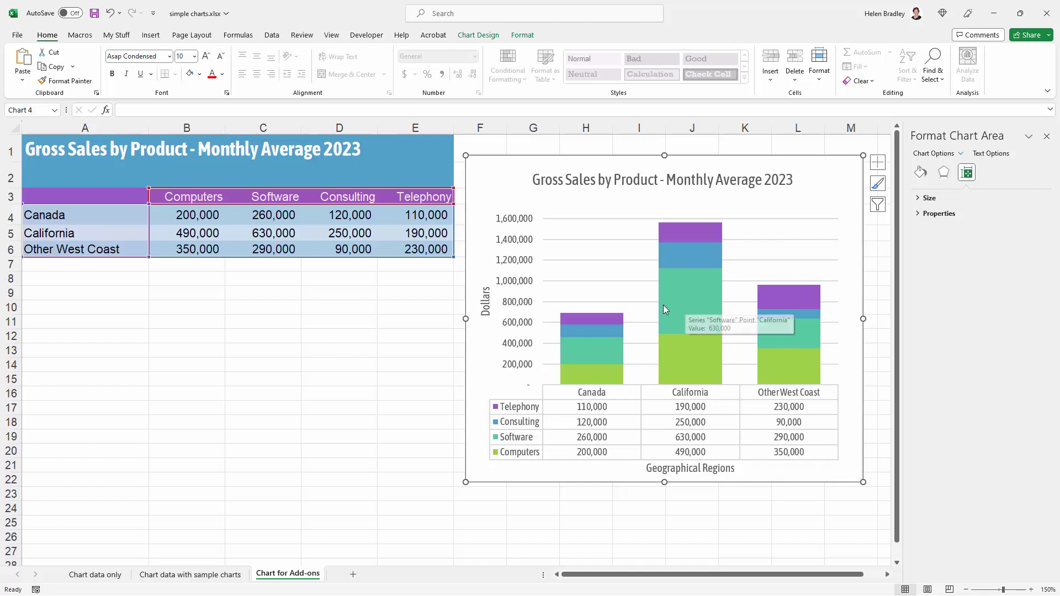
mouse_move(694, 320)
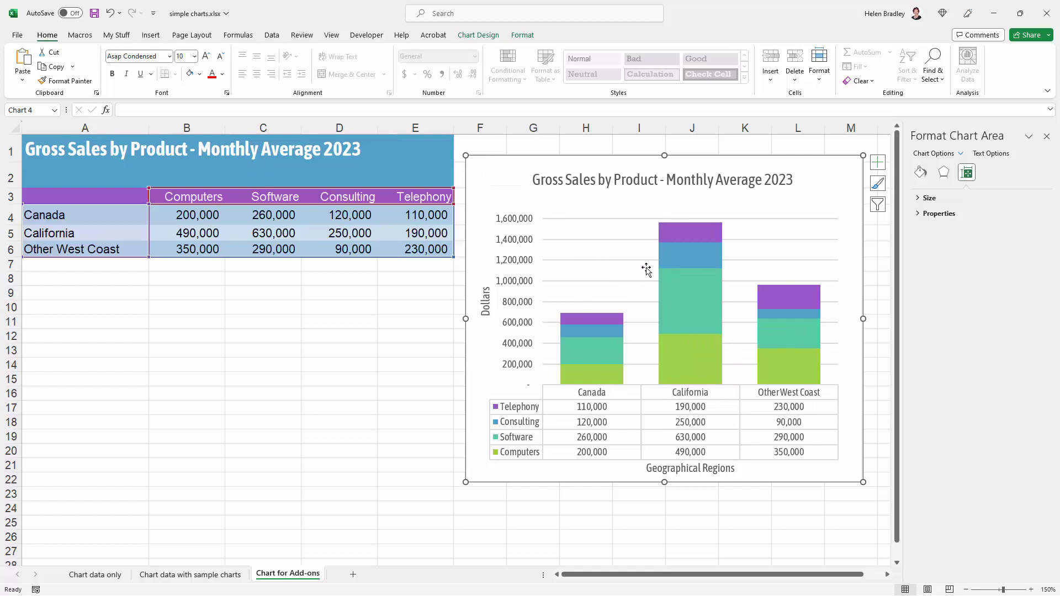
Step: Draw a thought bubble callout above the chart with its tail pointing at the California column
click(151, 35)
click(172, 52)
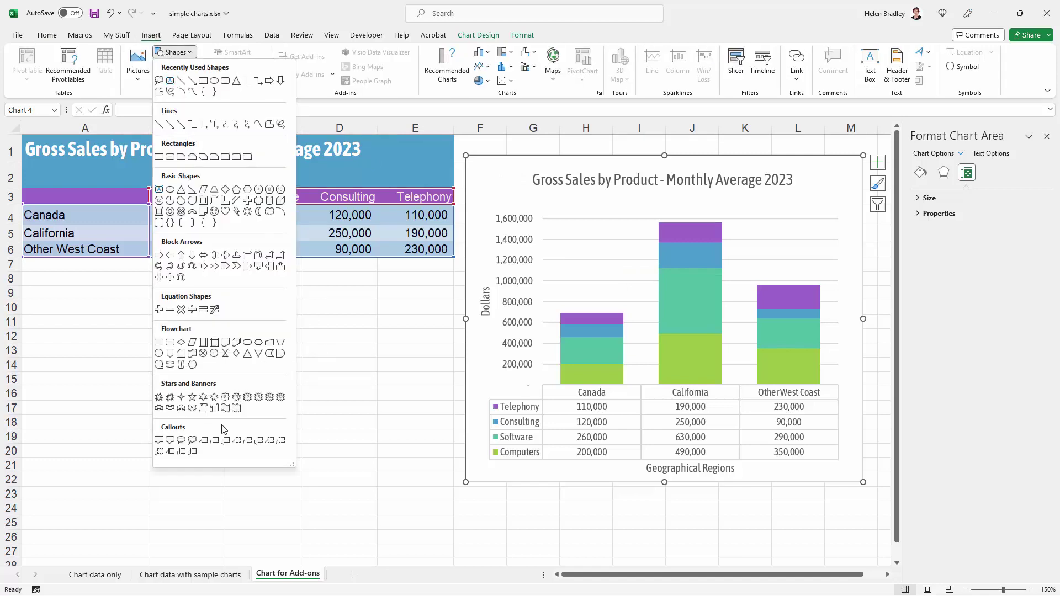
click(192, 440)
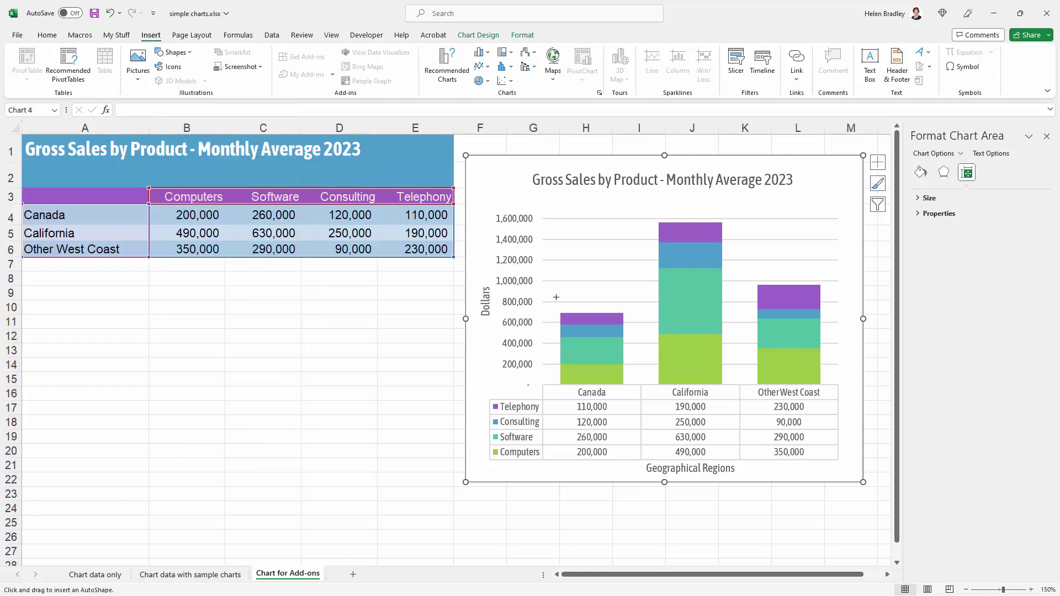
drag(683, 293, 831, 189)
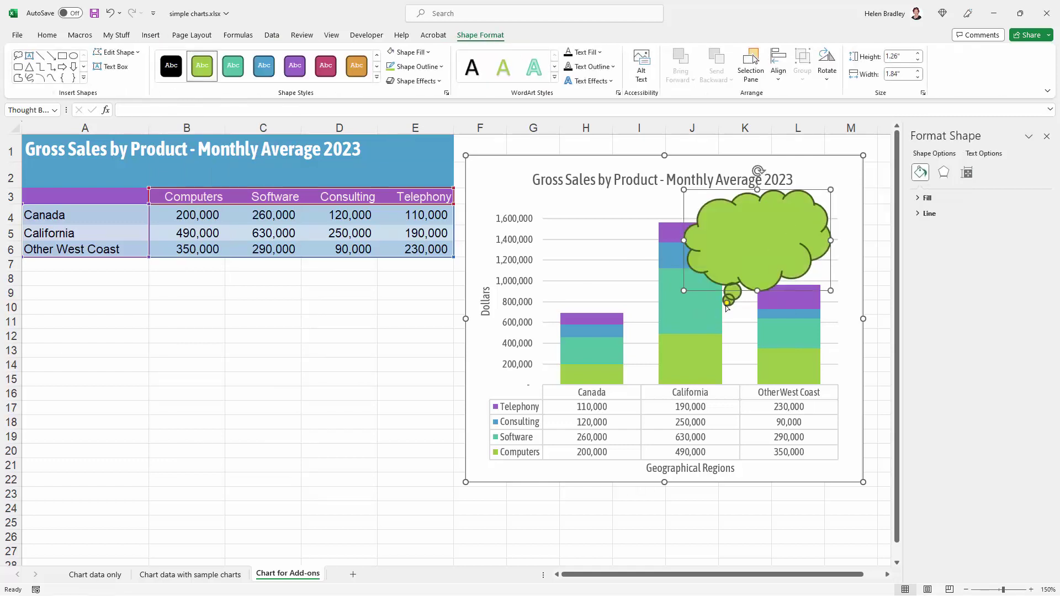
drag(726, 304, 685, 303)
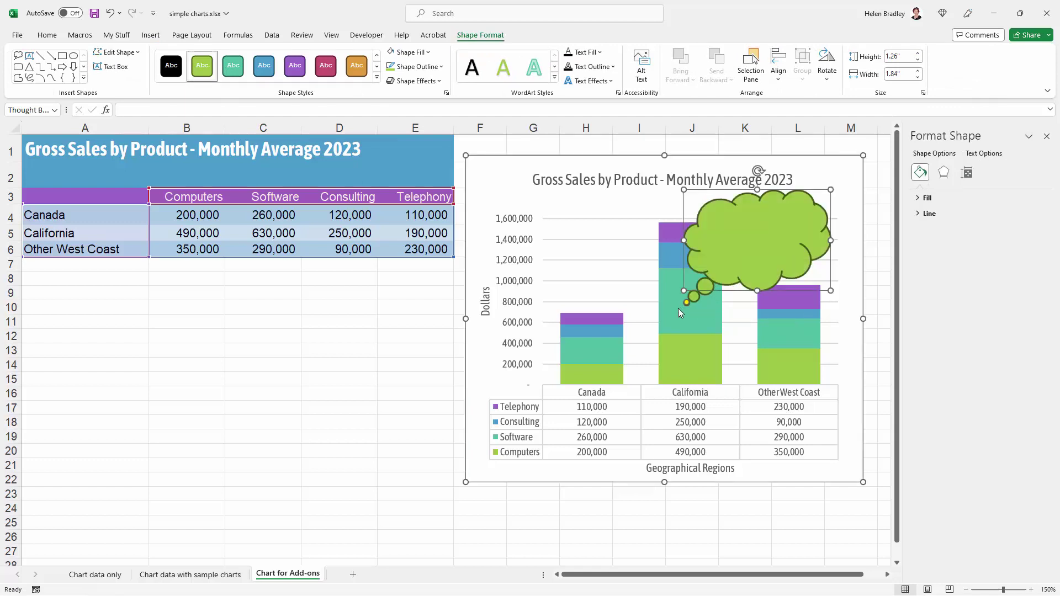
Step: Bring up the thought bubble's right-click menu showing Edit Text
right_click(738, 234)
right_click(712, 218)
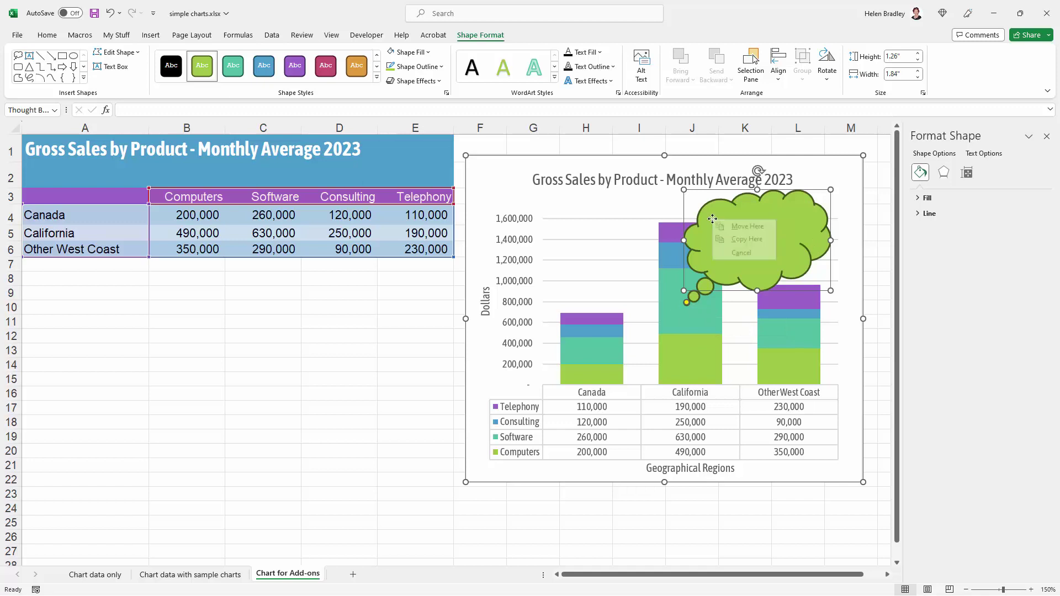
right_click(714, 213)
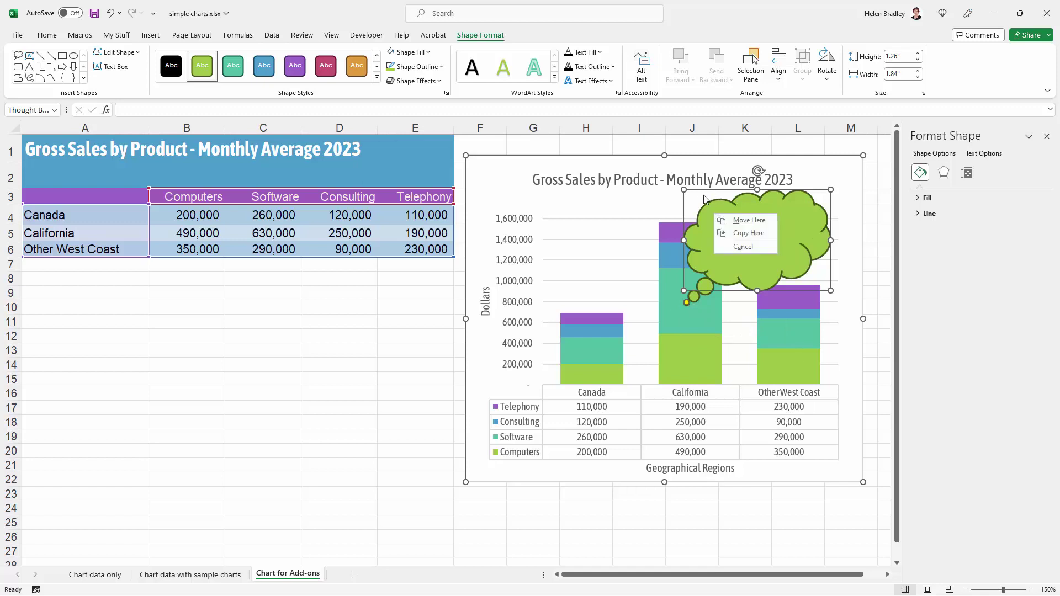
right_click(684, 210)
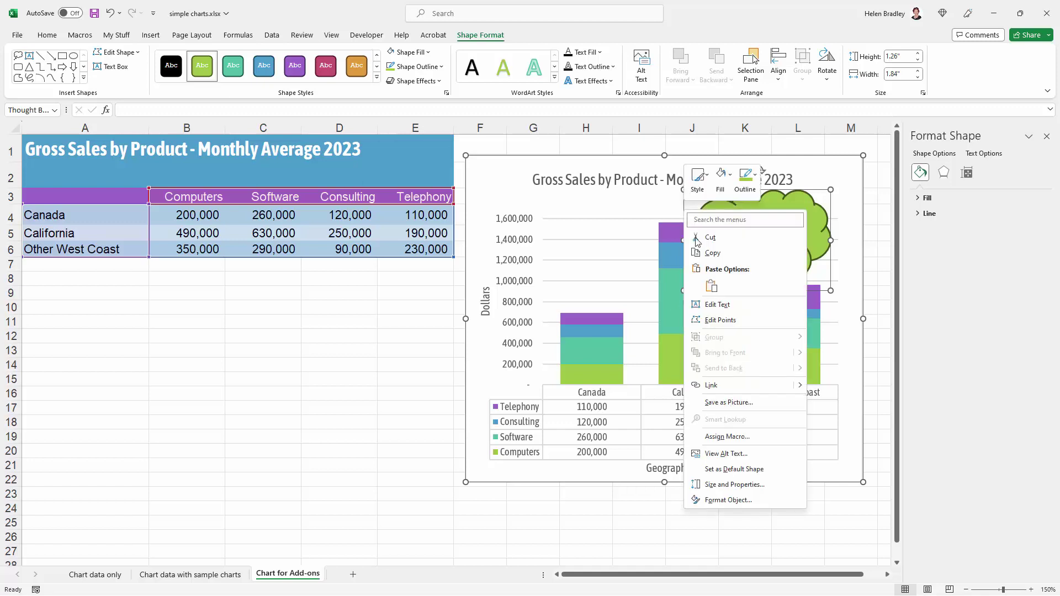
Step: Type 'California is doing really well right now' into the bubble and narrow it to rewrap
click(722, 305)
text(California is )
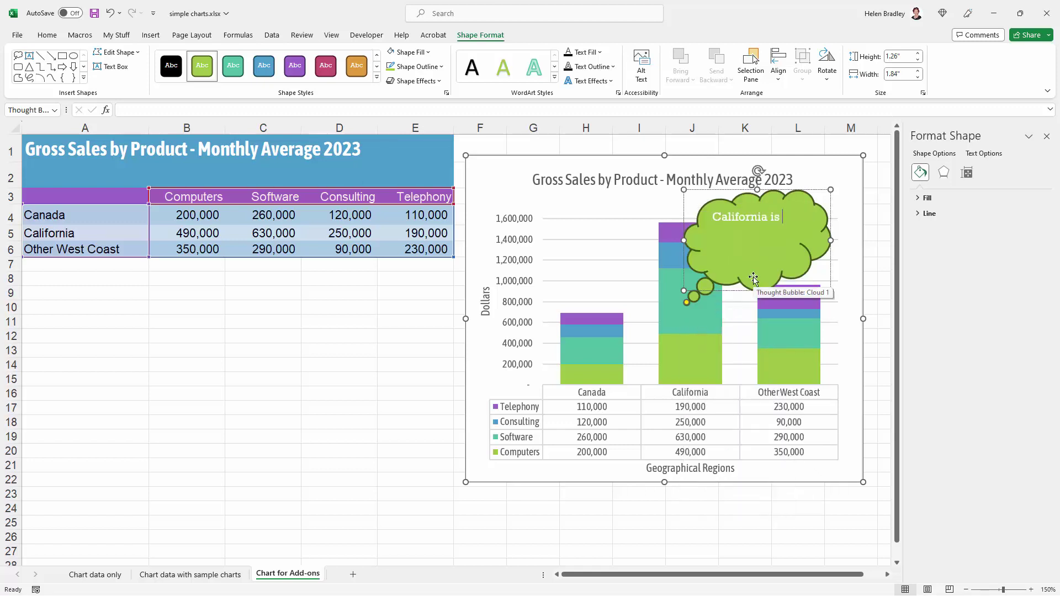
text(doing really well right now)
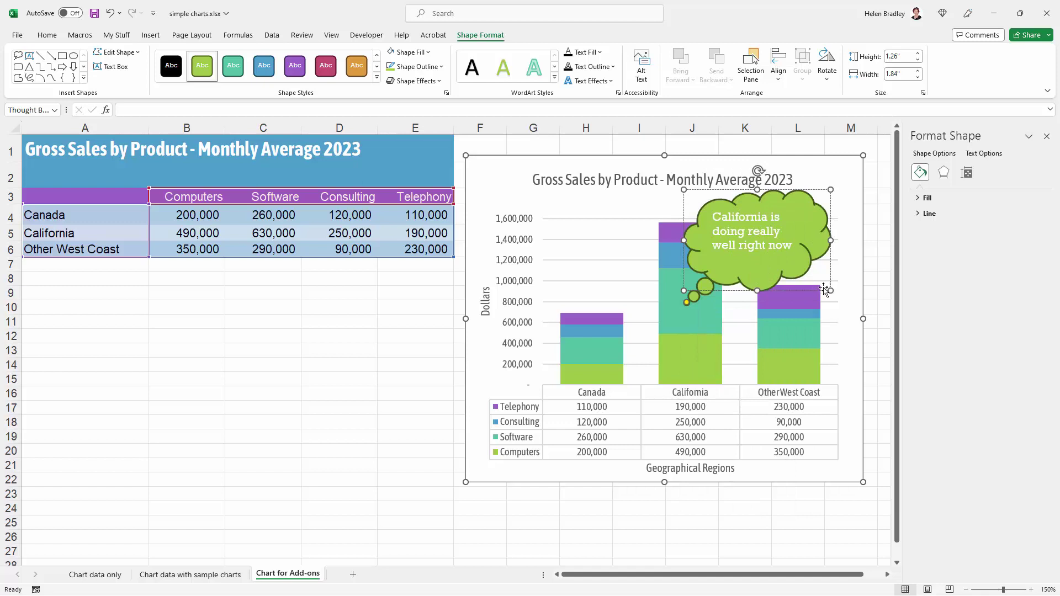
drag(830, 291, 817, 294)
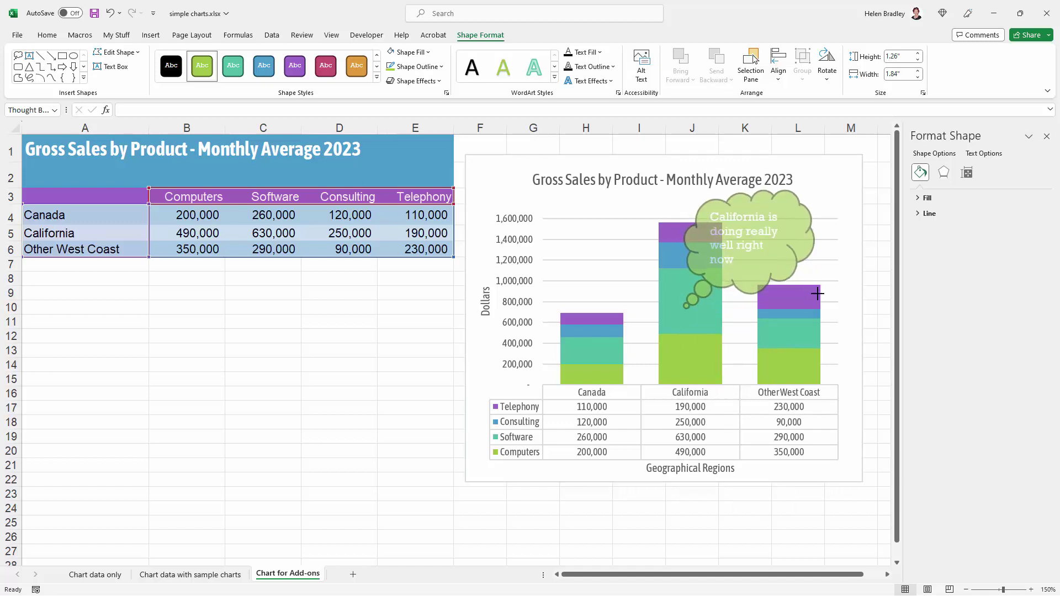
Step: Centre the bubble's text and set it in Asap Condensed
click(737, 250)
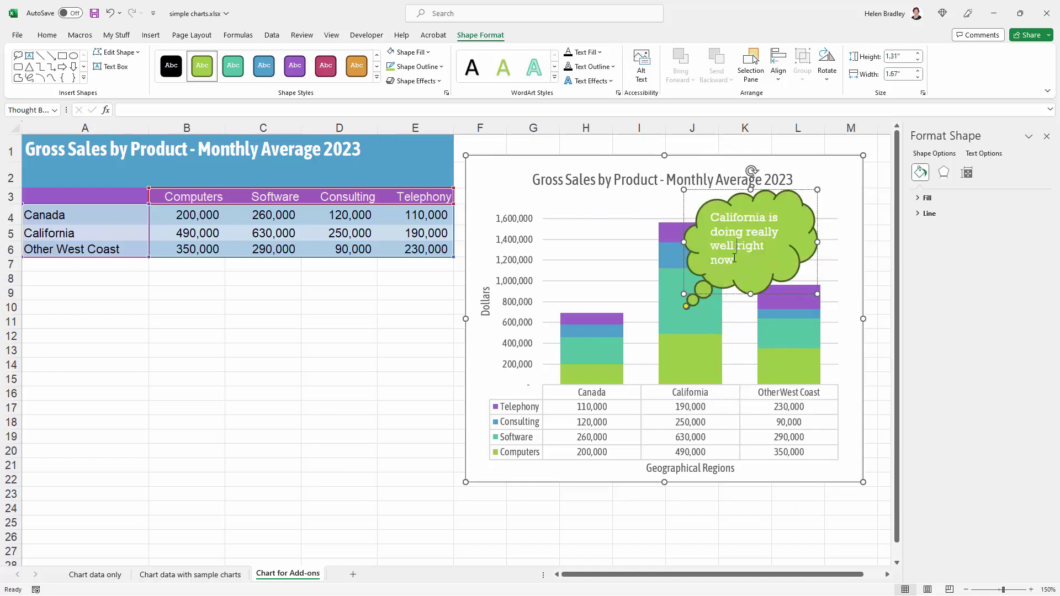
drag(734, 258, 711, 222)
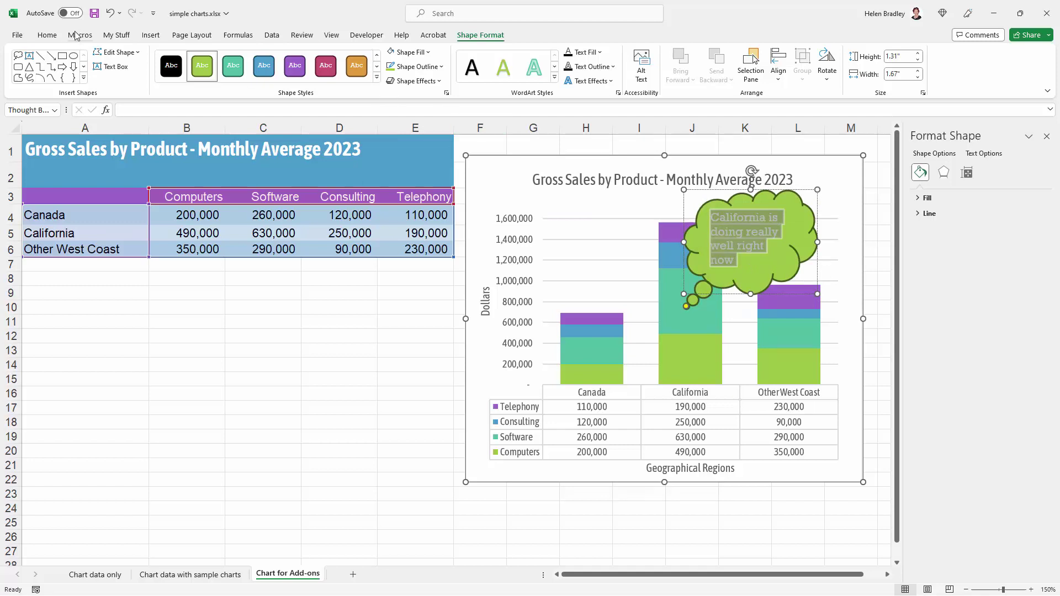
click(47, 34)
click(257, 74)
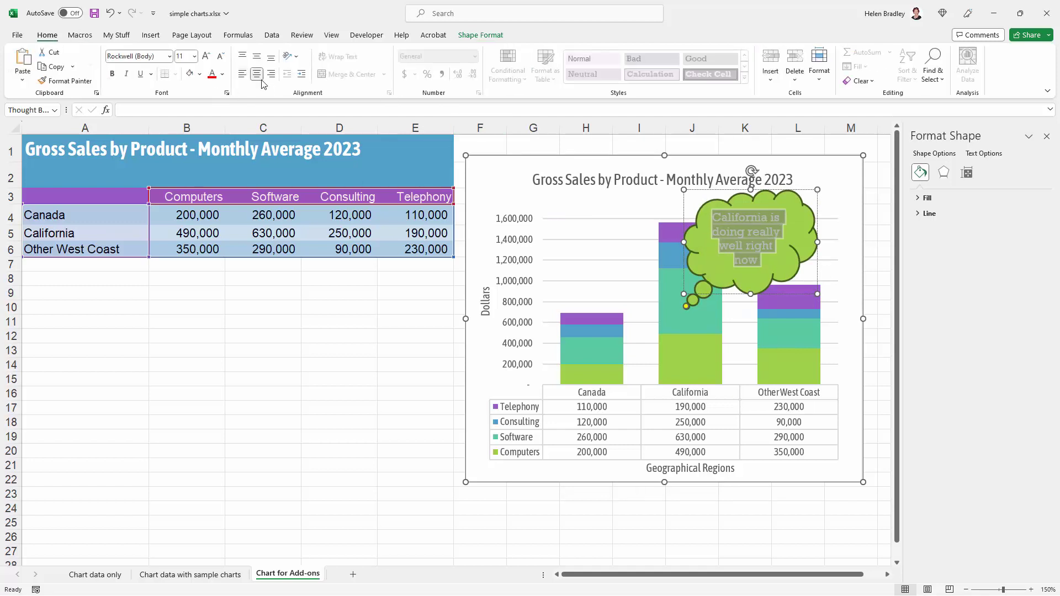
click(169, 56)
click(166, 134)
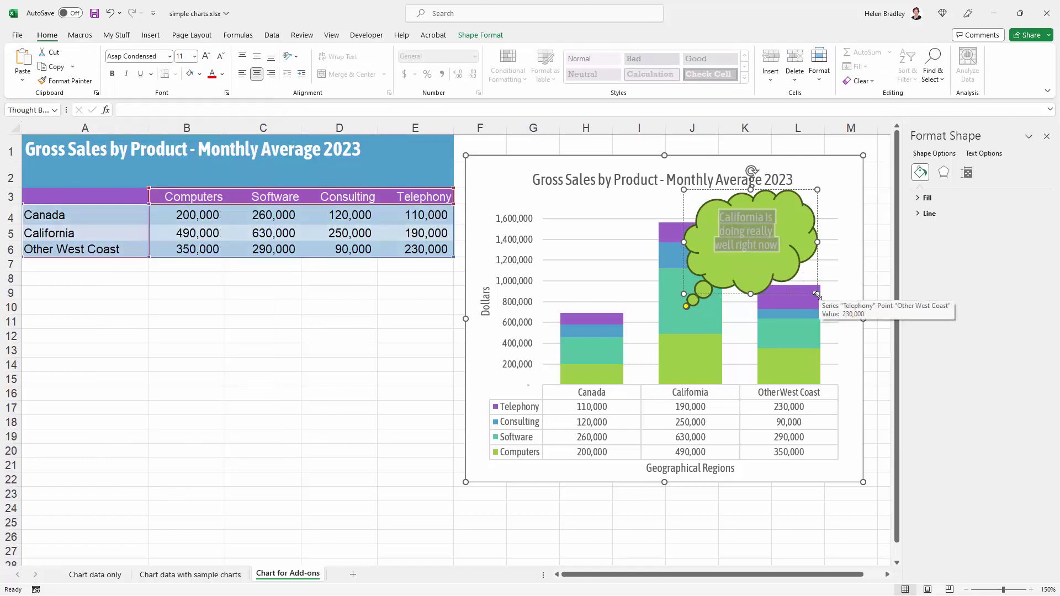
Step: Shrink the bubble, move it beside the California column, and nudge the chart slightly down-right
drag(818, 294, 799, 282)
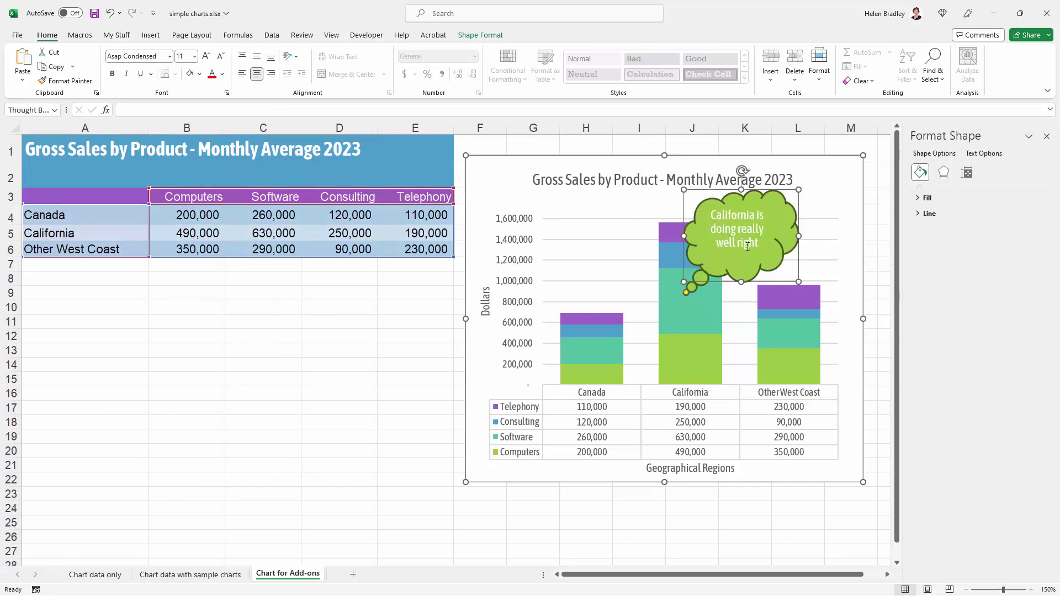
click(707, 198)
click(724, 198)
drag(721, 193, 750, 206)
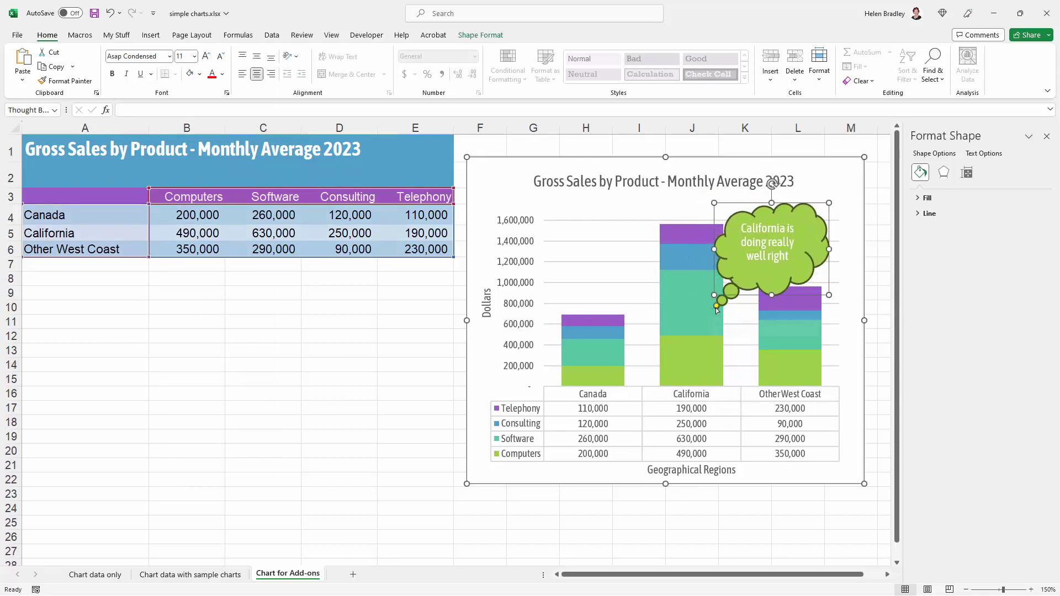
click(695, 293)
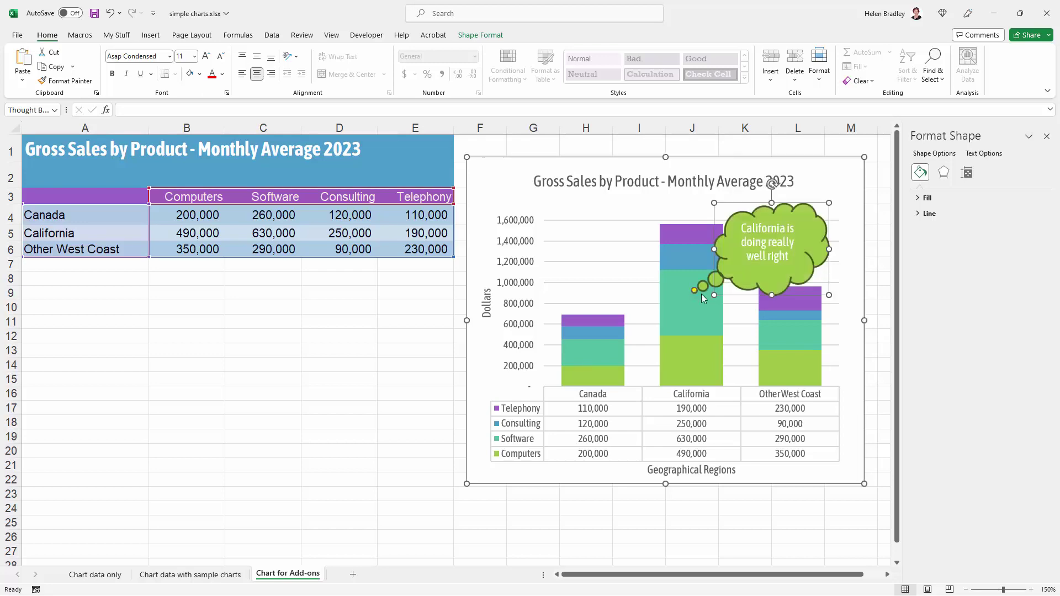
click(823, 345)
click(372, 360)
click(510, 161)
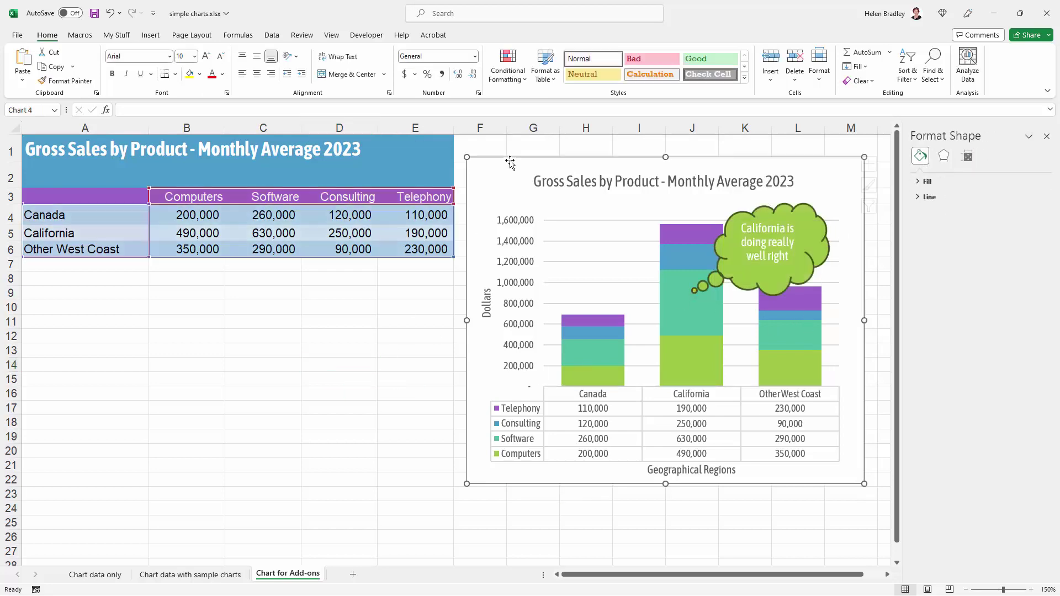
drag(511, 162, 522, 172)
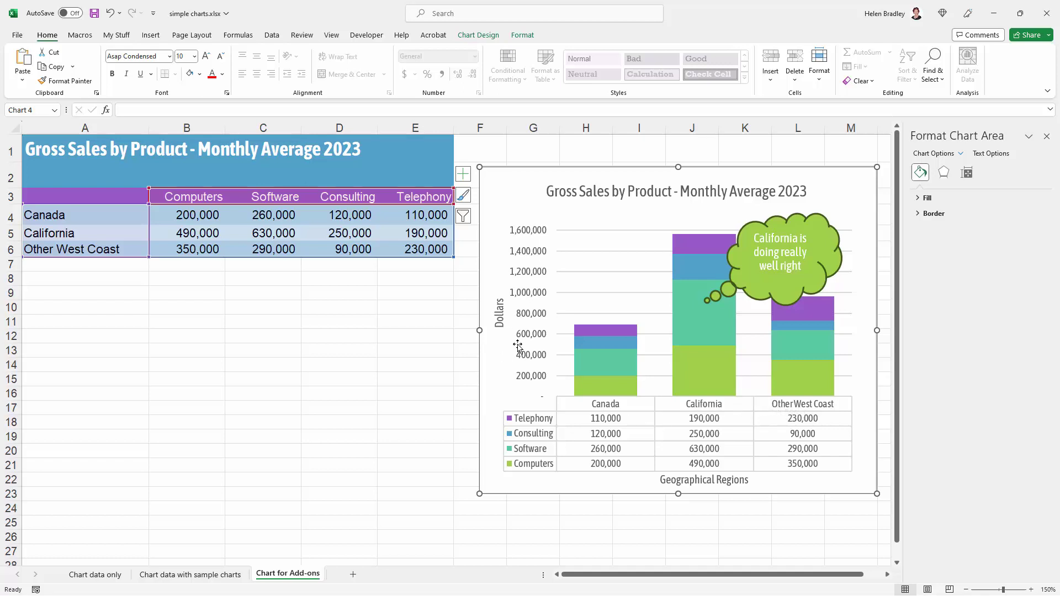
Step: Give the vertical axis the custom number format 0.0,, "million", unlinked from source
click(529, 314)
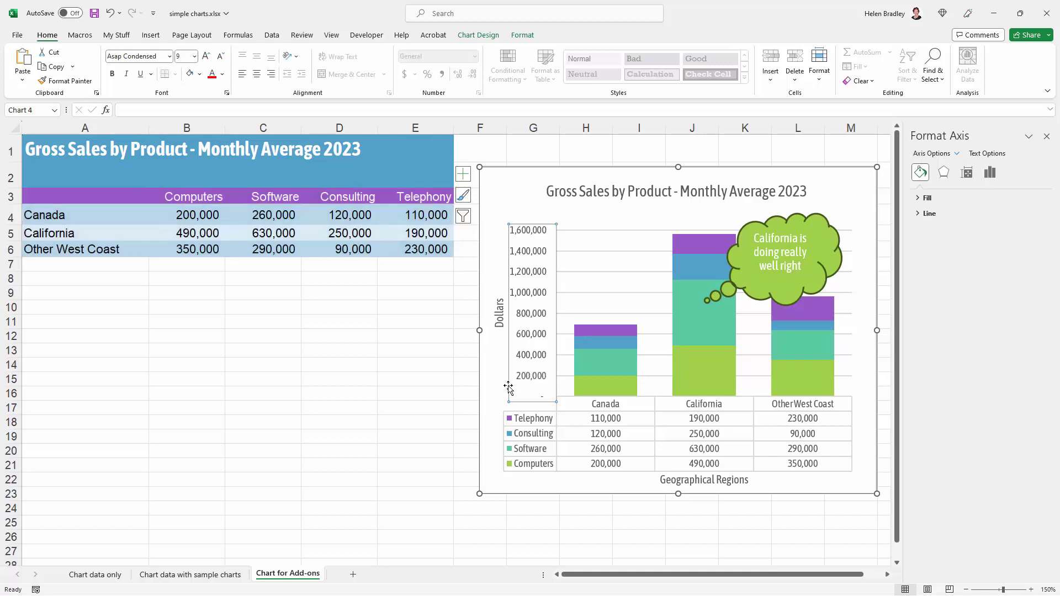
click(991, 174)
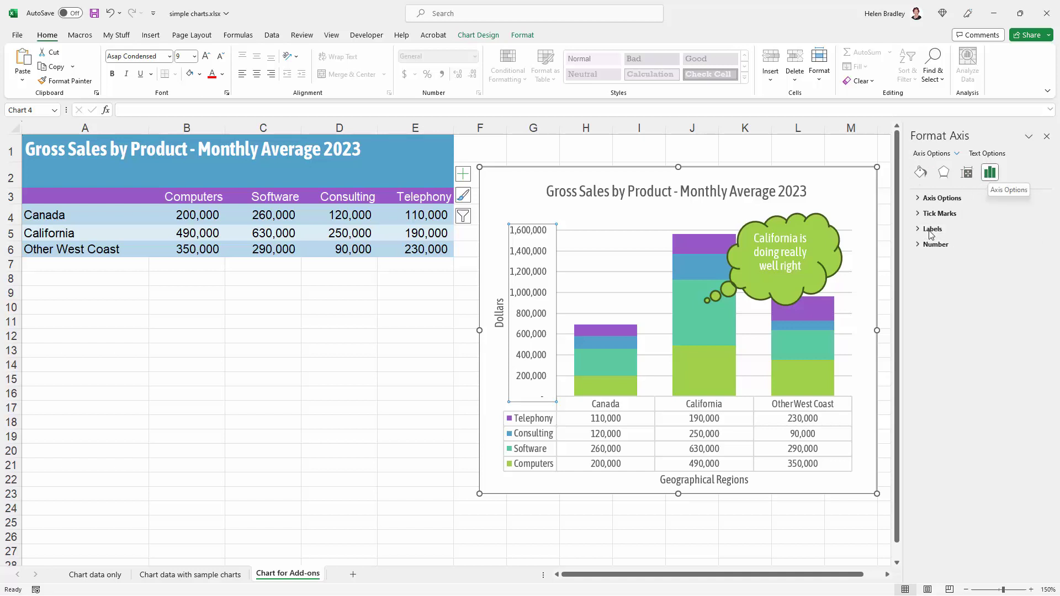
click(920, 247)
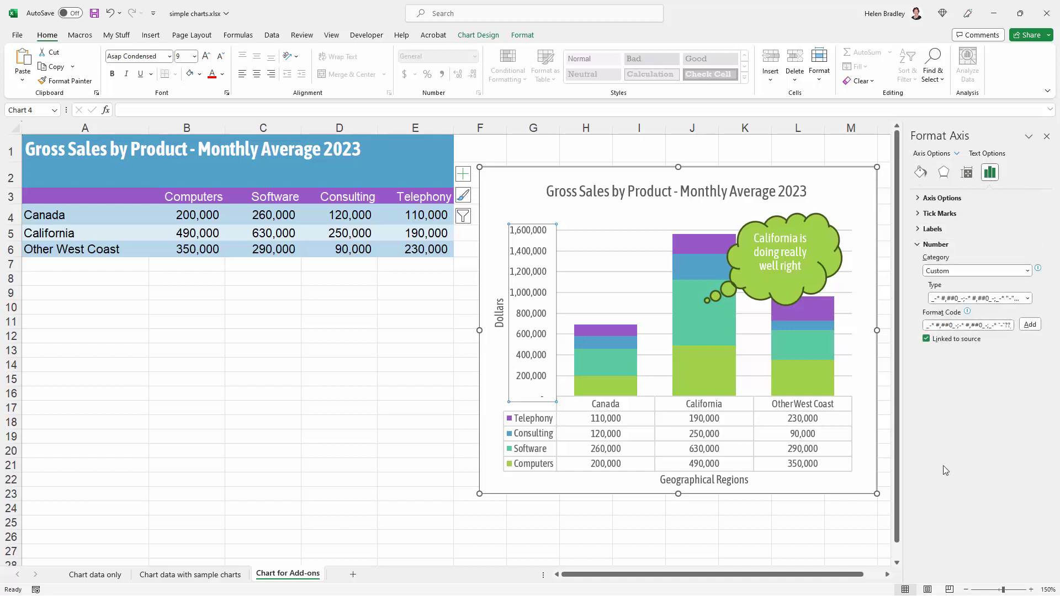
click(927, 338)
drag(929, 325, 1039, 323)
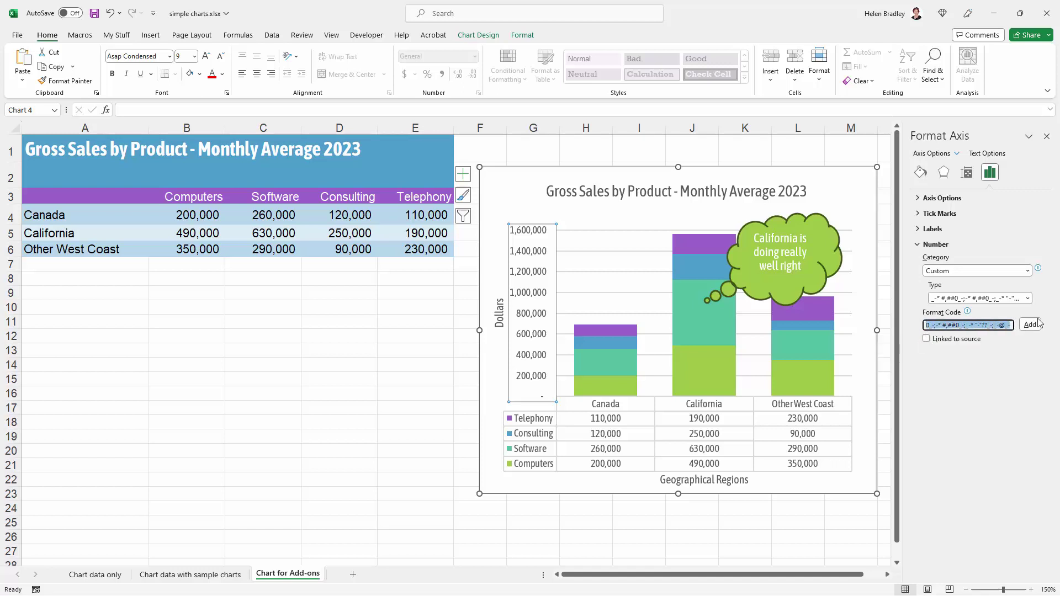
key(Delete)
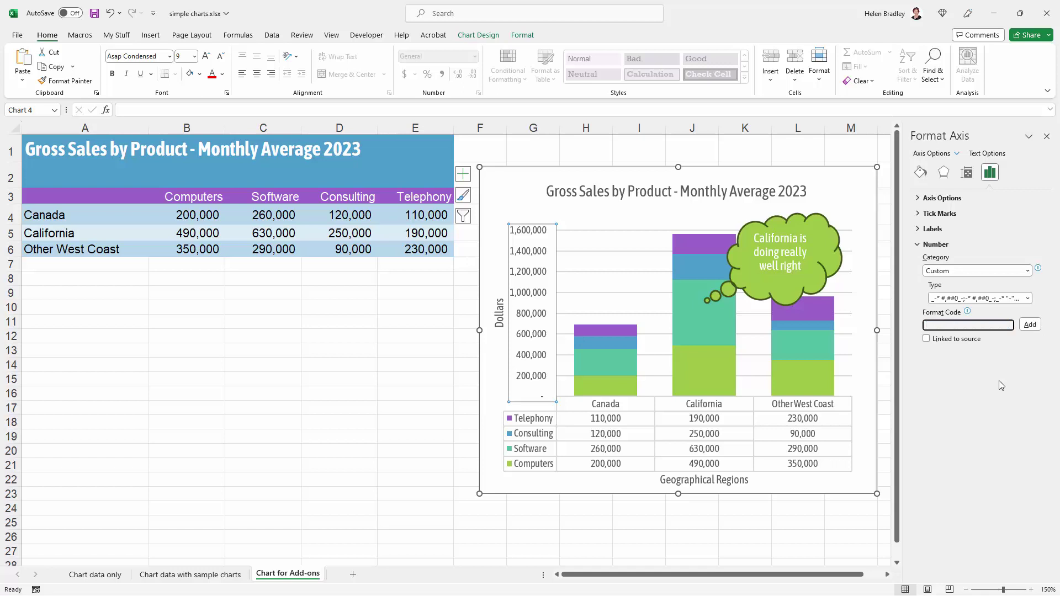
text(0.0,, "million")
click(1030, 324)
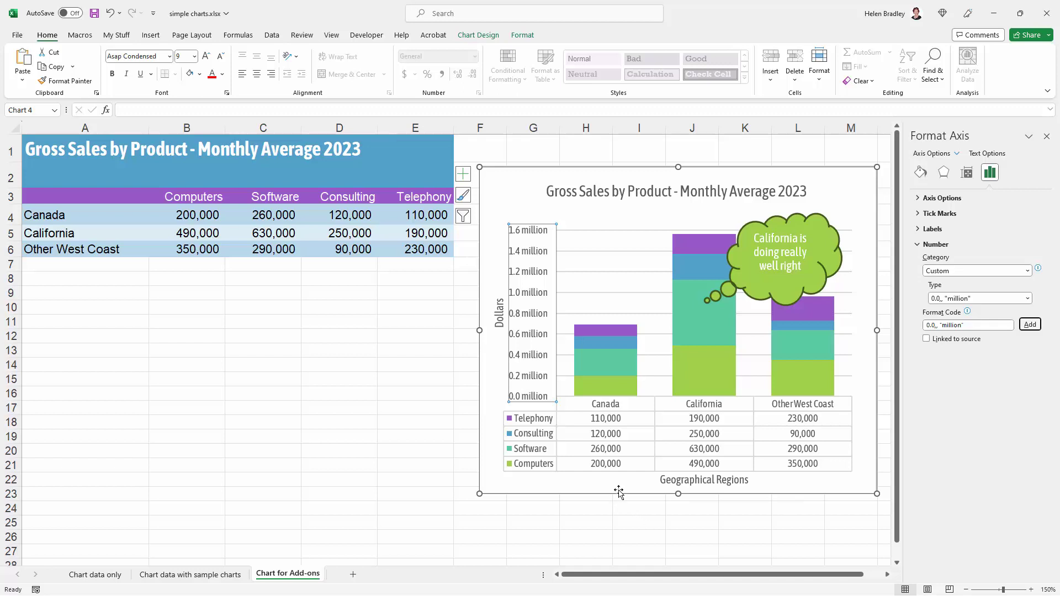
Step: Close the Format Data Series pane and click an empty cell to leave the chart unselected
click(601, 341)
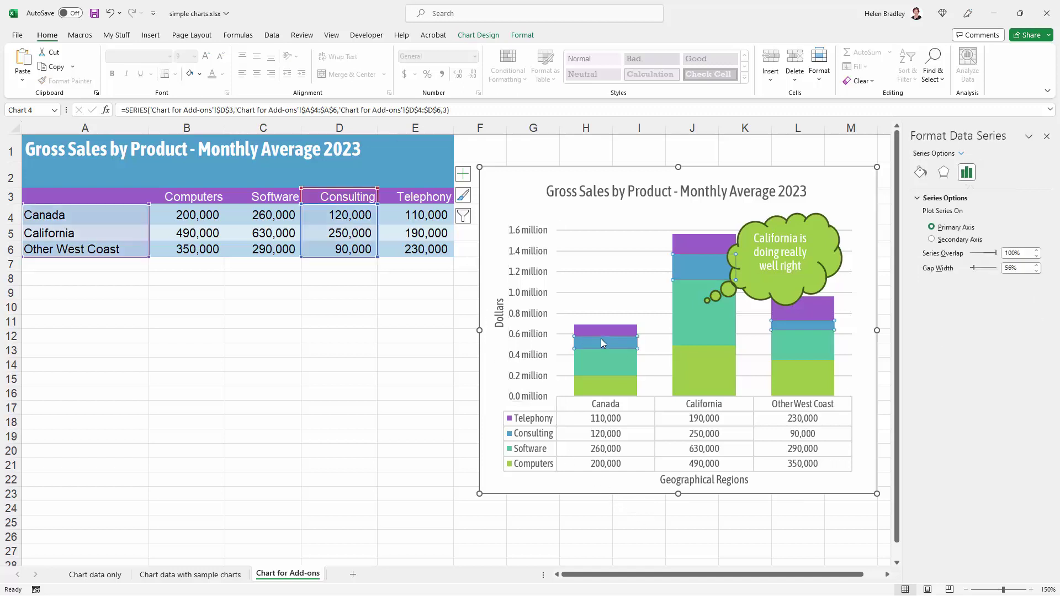
right_click(601, 339)
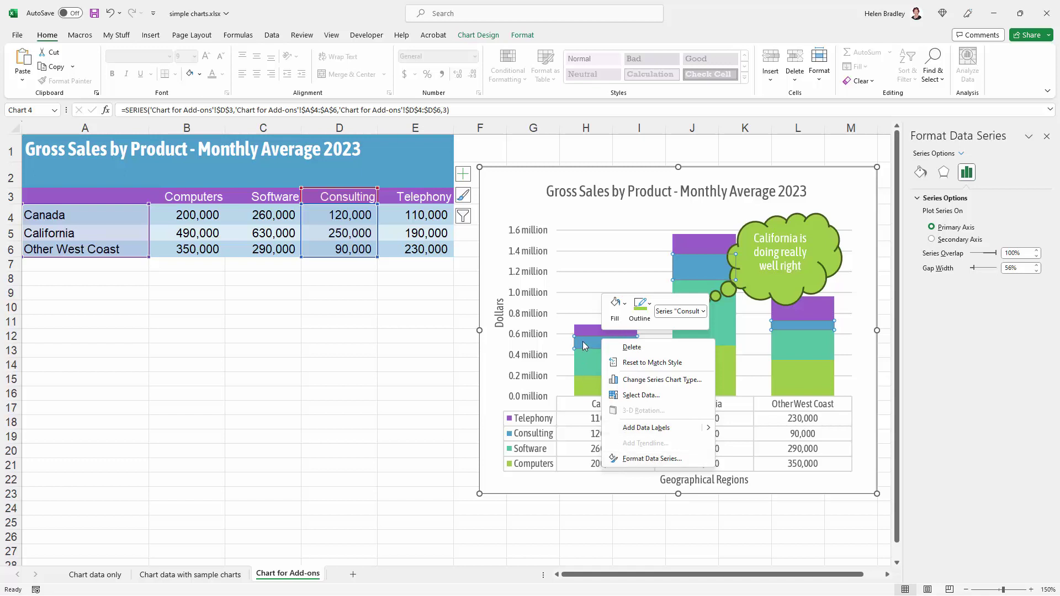
click(583, 345)
click(606, 381)
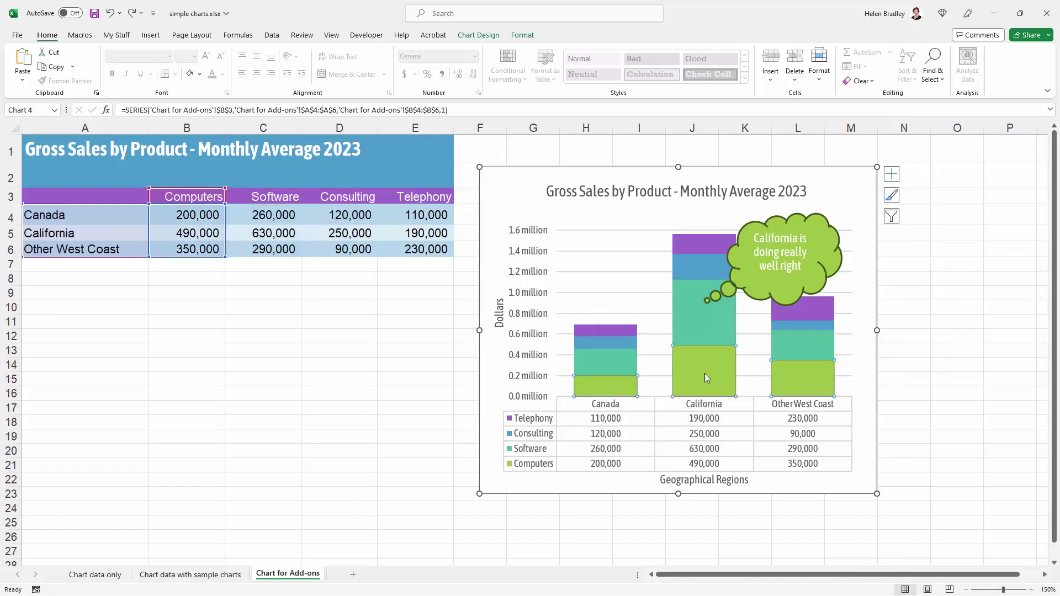
click(616, 360)
click(615, 359)
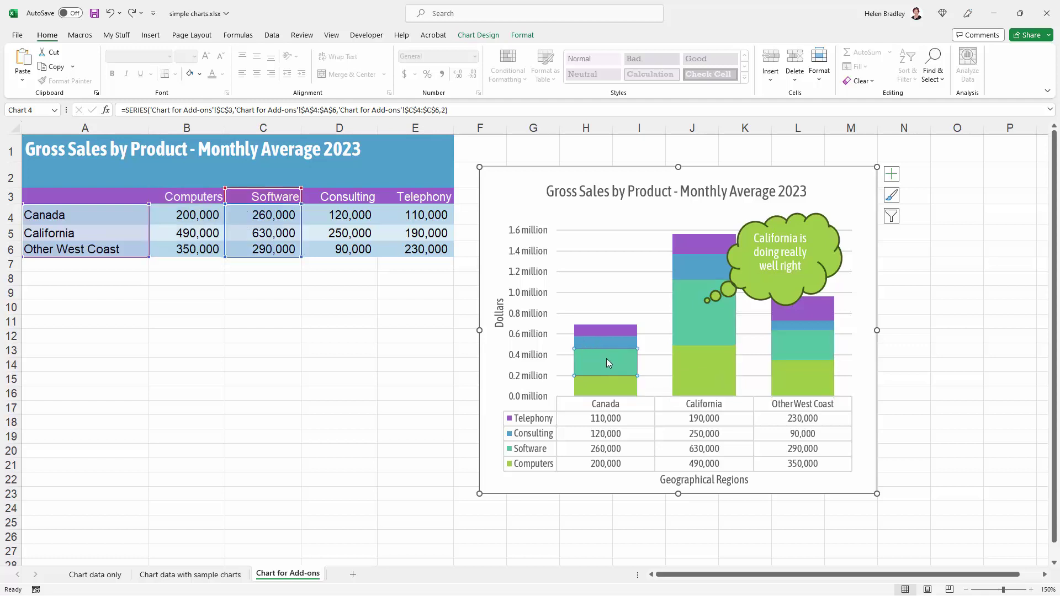
click(611, 235)
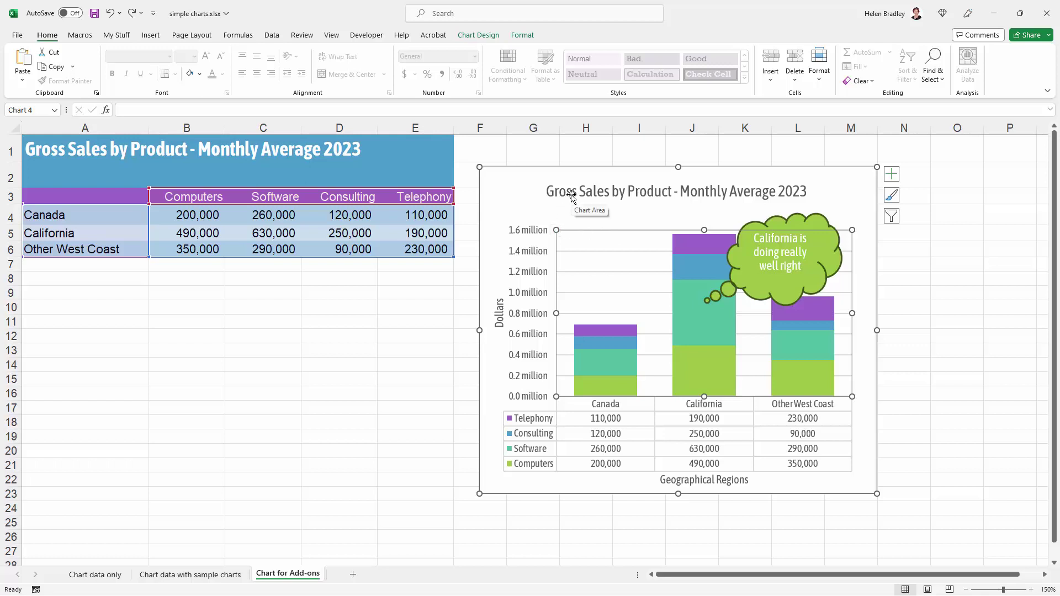
click(900, 460)
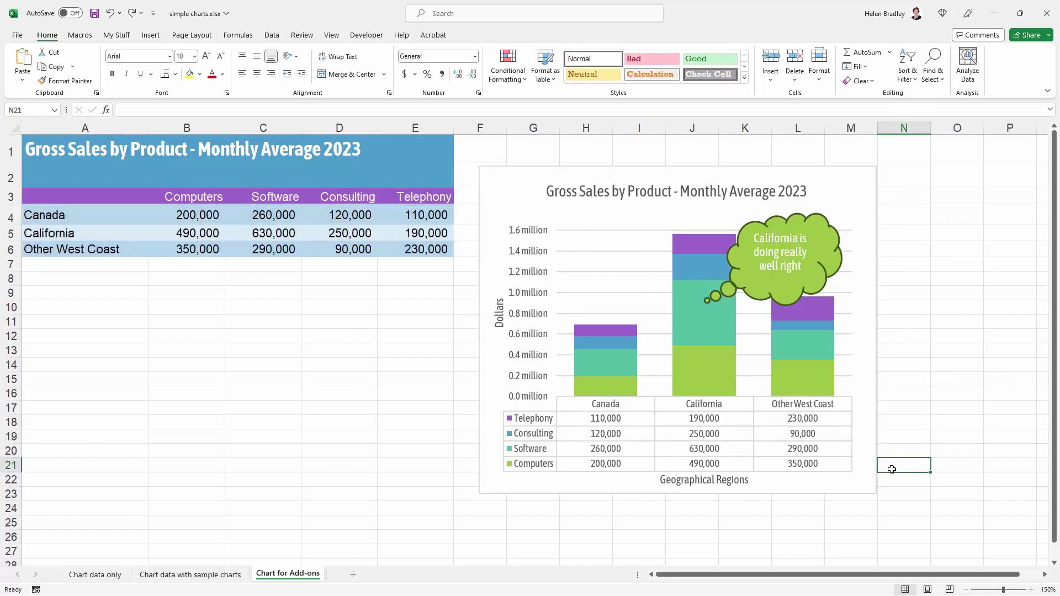